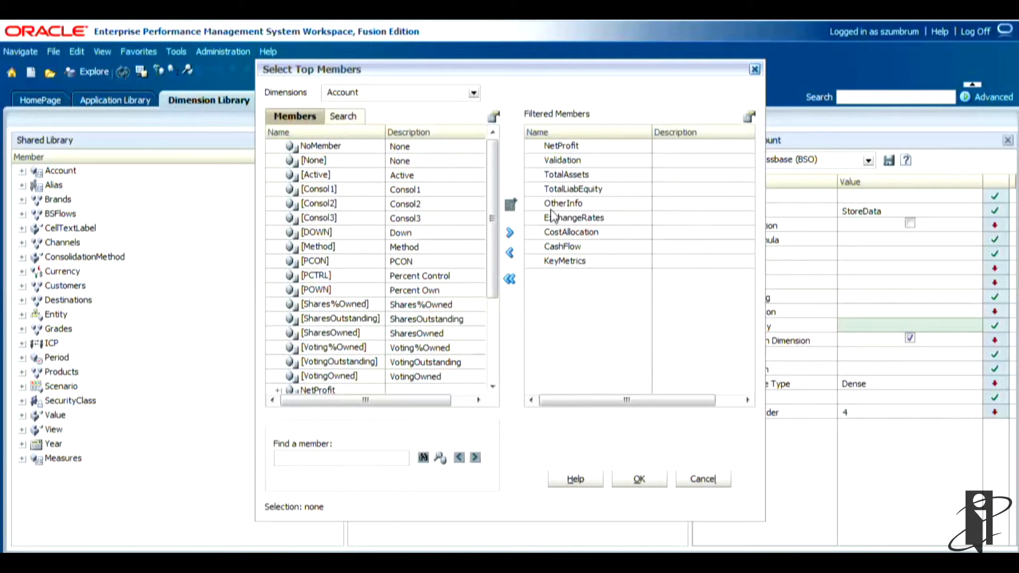
Step: Replace the top members of the Demo application's Account dimension with only NetProfit and Validation, then collapse the dimension
{"action": "left_click", "coordinate": [509, 280]}
{"action": "left_click_drag", "start_coordinate": [493, 255], "coordinate": [483, 339]}
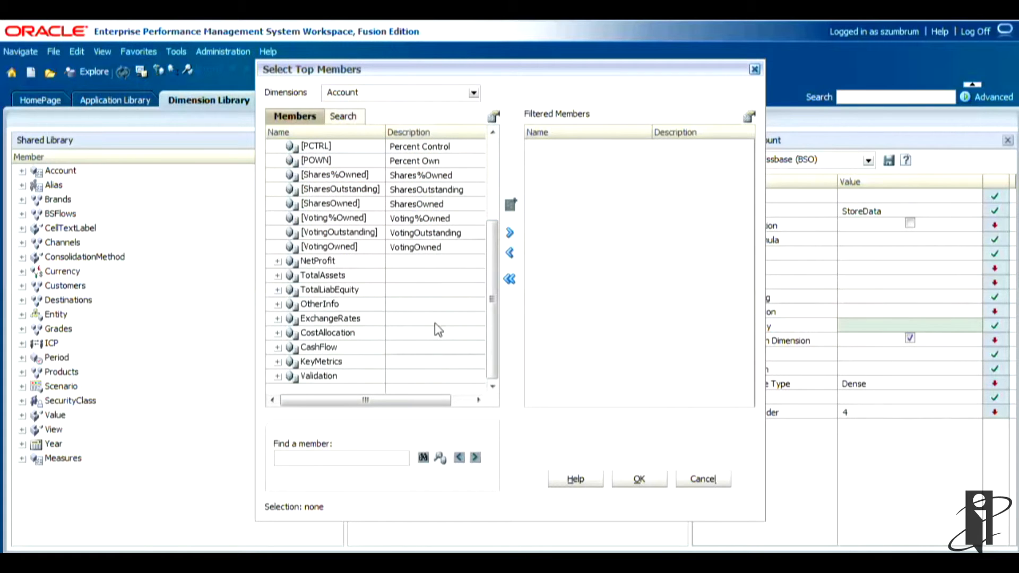
{"action": "left_click", "coordinate": [329, 262]}
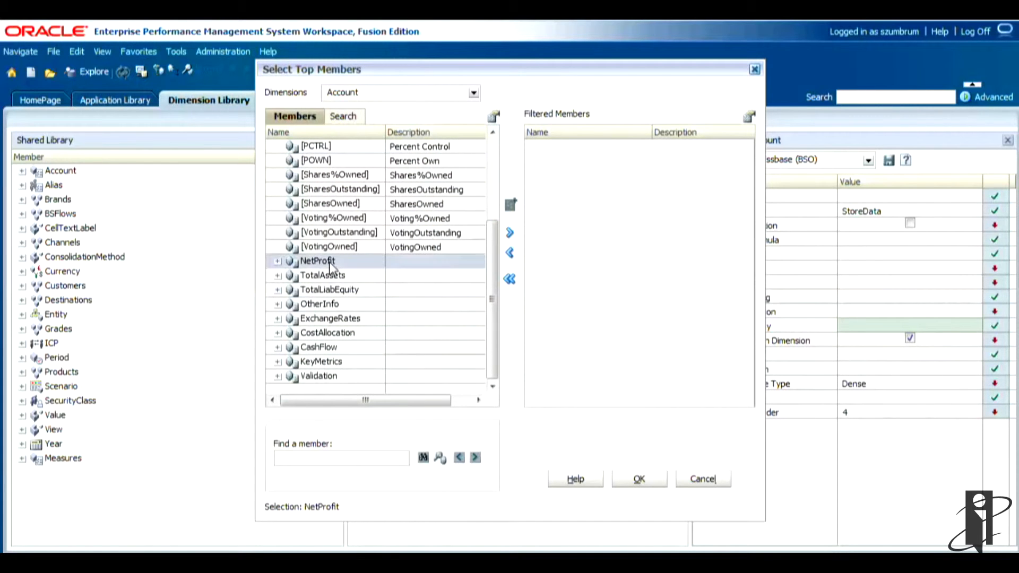
{"action": "left_click", "coordinate": [509, 233]}
{"action": "left_click", "coordinate": [318, 377]}
{"action": "left_click", "coordinate": [511, 232]}
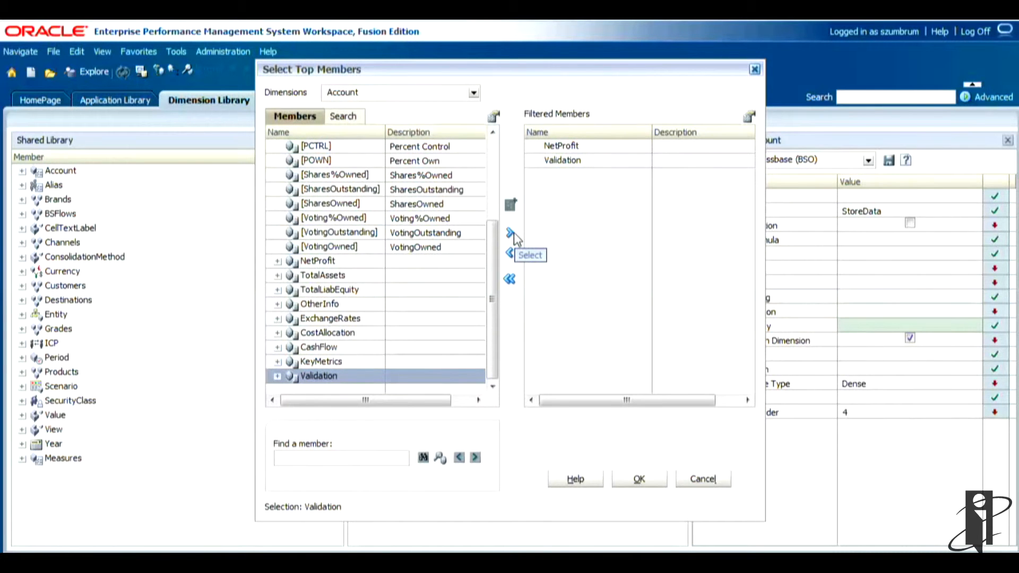
{"action": "left_click", "coordinate": [639, 479]}
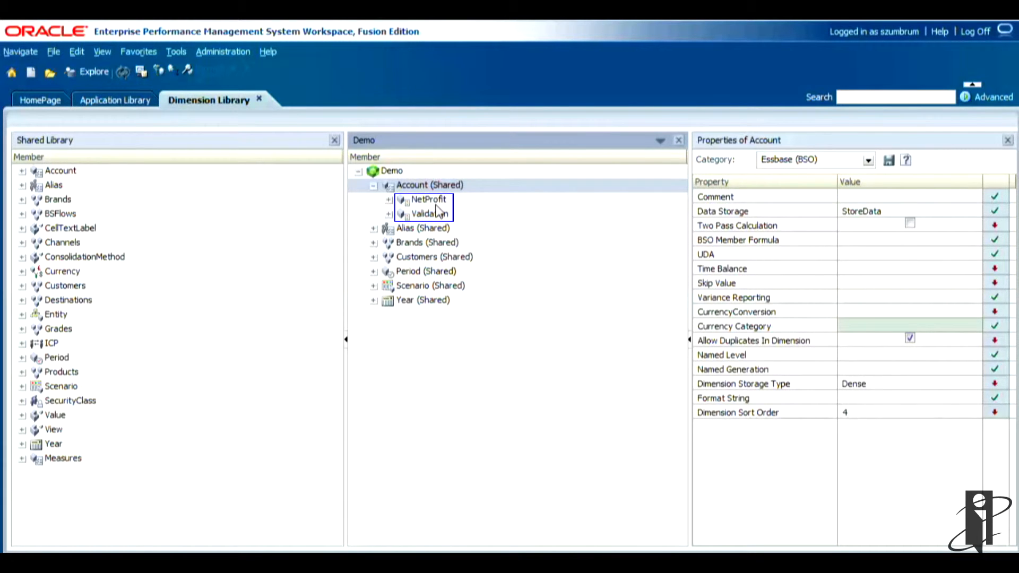
{"action": "left_click", "coordinate": [374, 186]}
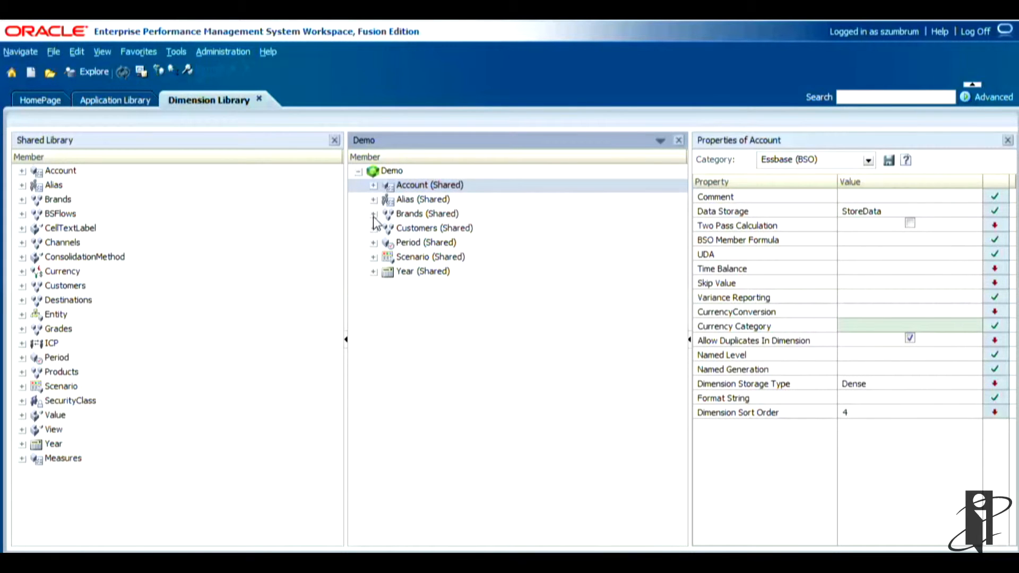
Step: Set Brand1, Brand2 and Brand3 as the top members of the Brands dimension in the Demo application, leaving out TotalBrands
{"action": "left_click", "coordinate": [373, 215]}
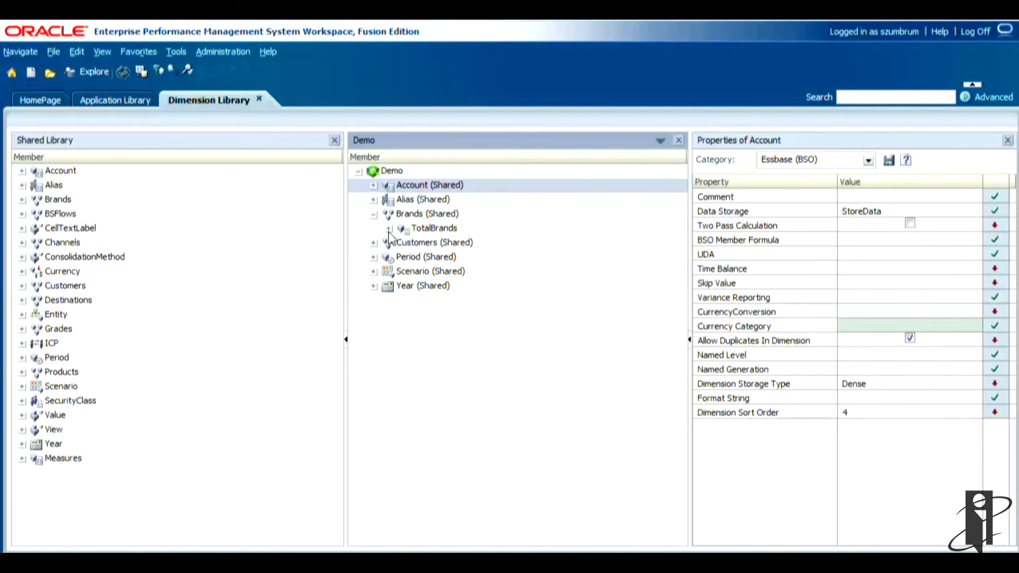
{"action": "left_click", "coordinate": [390, 230]}
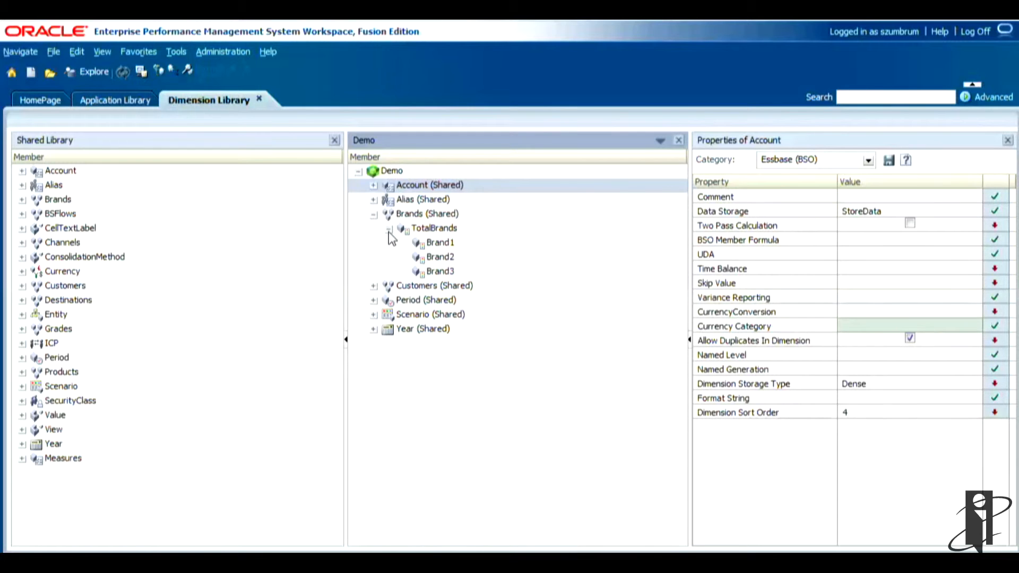
{"action": "right_click", "coordinate": [429, 212]}
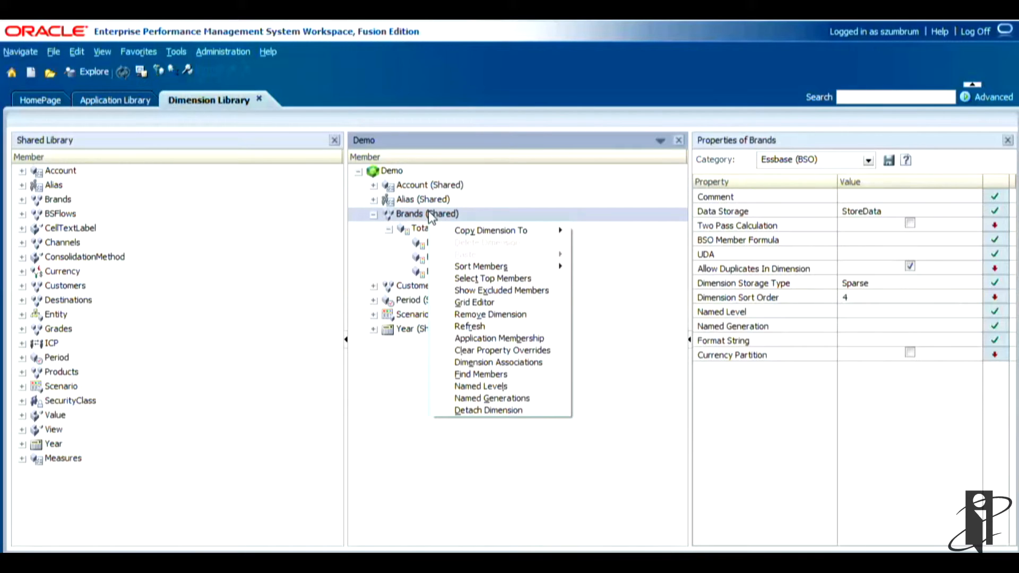
{"action": "left_click", "coordinate": [500, 278]}
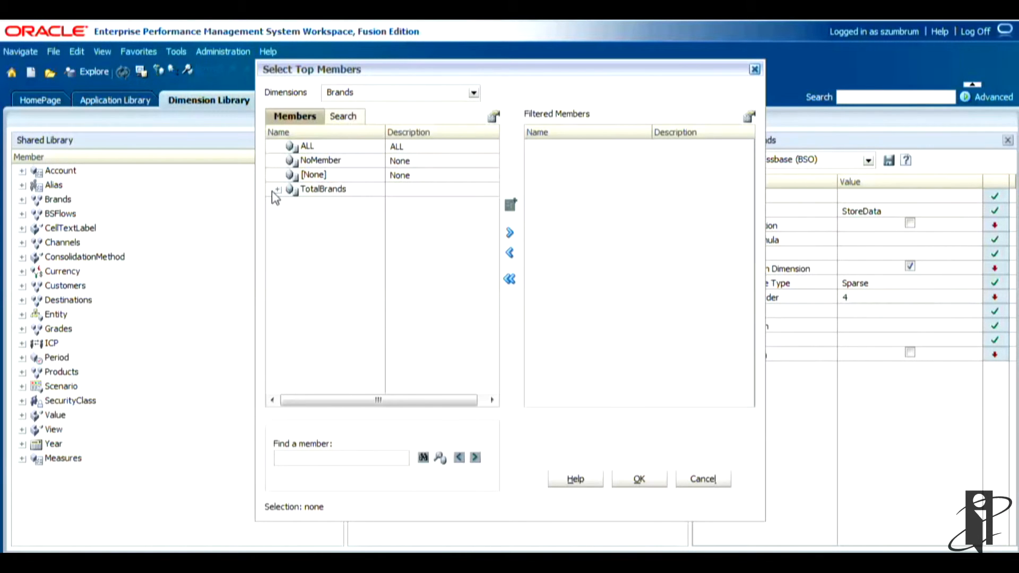
{"action": "left_click", "coordinate": [277, 191]}
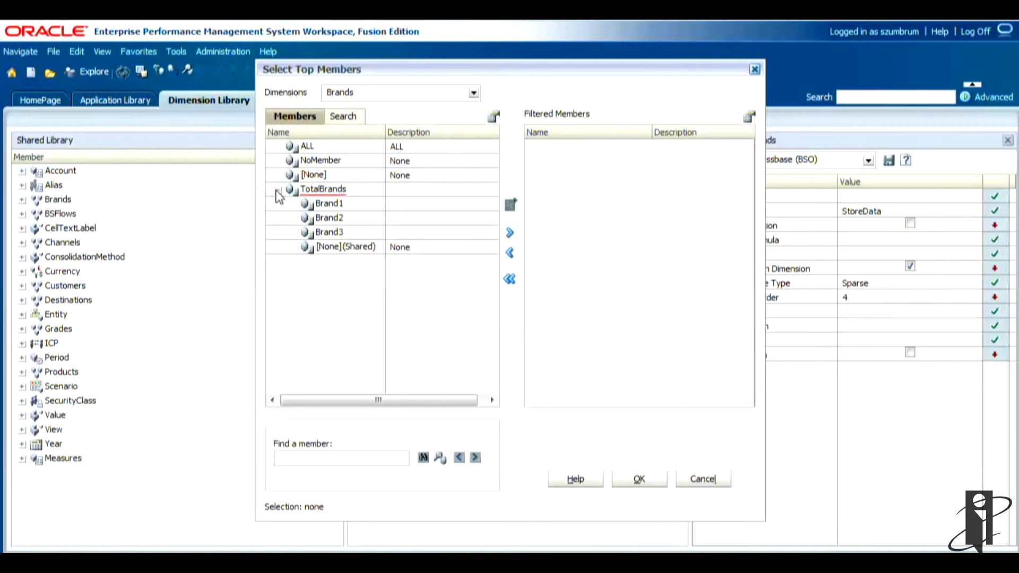
{"action": "left_click", "coordinate": [342, 207]}
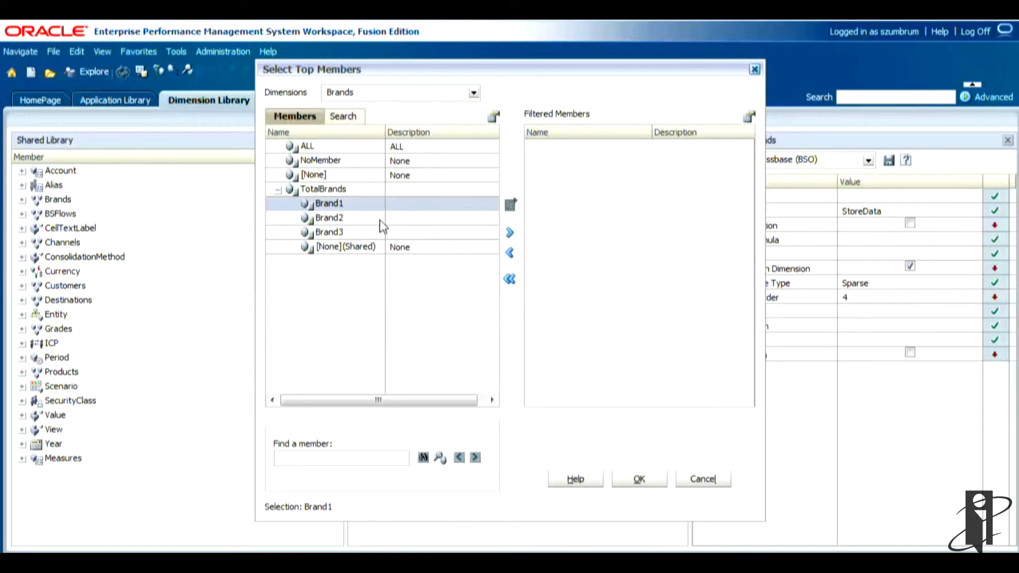
{"action": "left_click", "coordinate": [341, 231], "text": "shift"}
{"action": "left_click", "coordinate": [509, 233]}
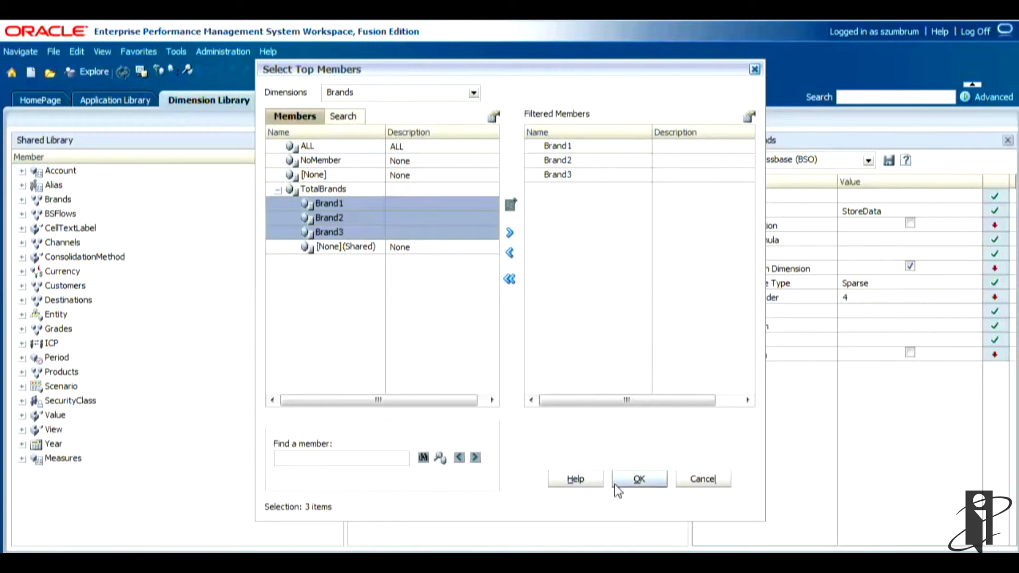
{"action": "left_click", "coordinate": [641, 480]}
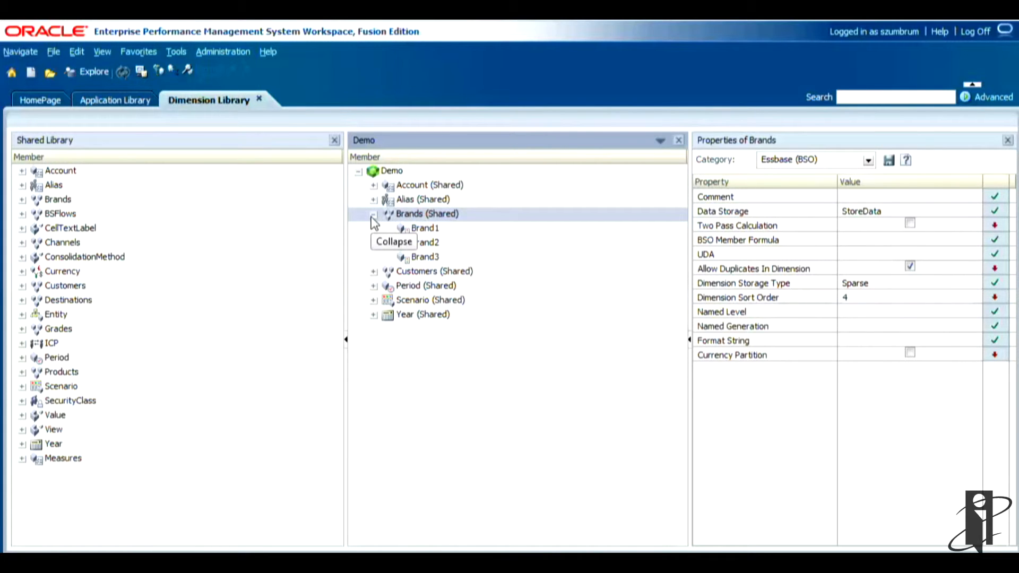
{"action": "left_click", "coordinate": [372, 216]}
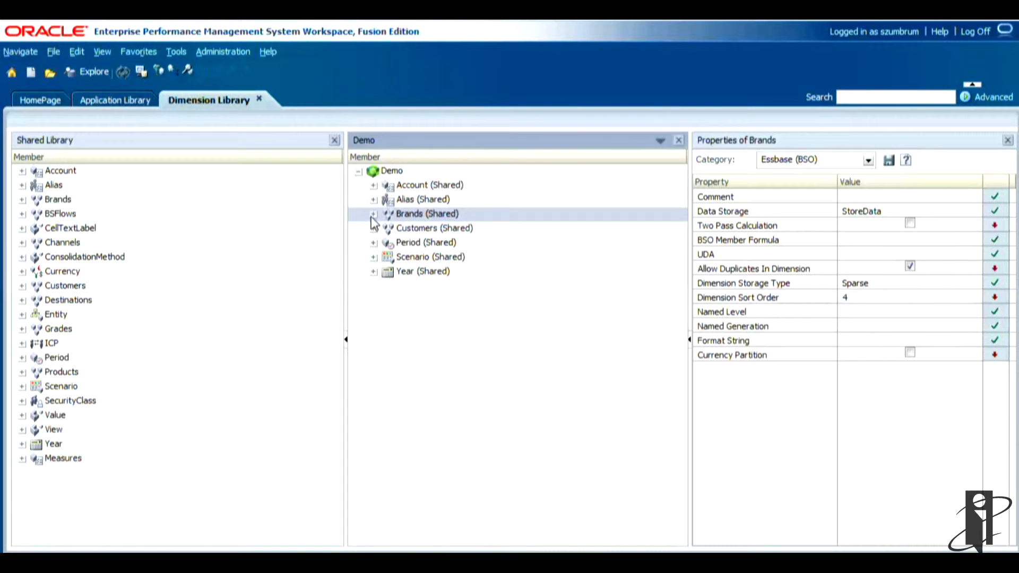
Step: Exclude the Taxes member under NetProfit from the Demo application's Account dimension
{"action": "left_click", "coordinate": [374, 186]}
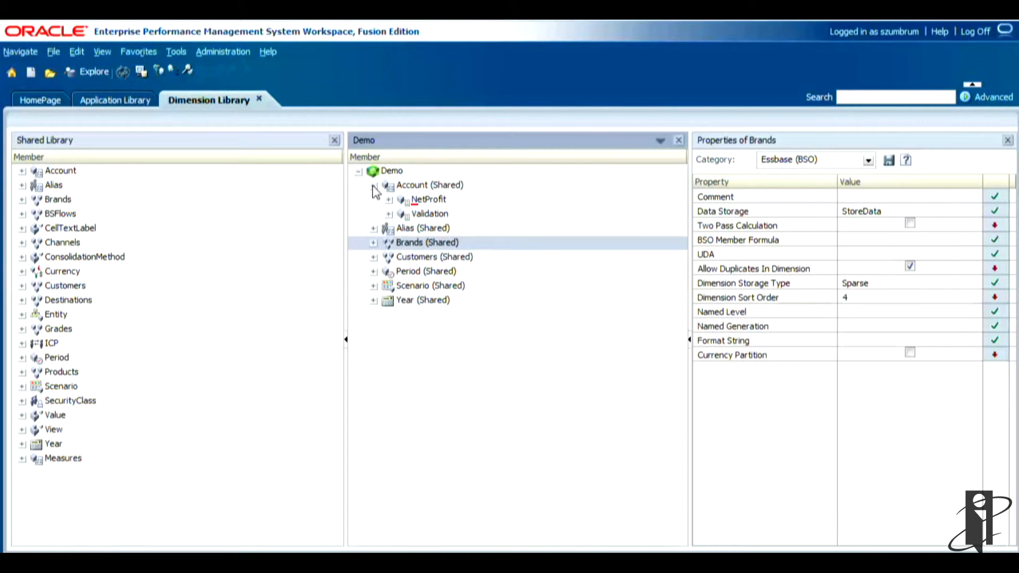
{"action": "left_click", "coordinate": [390, 201]}
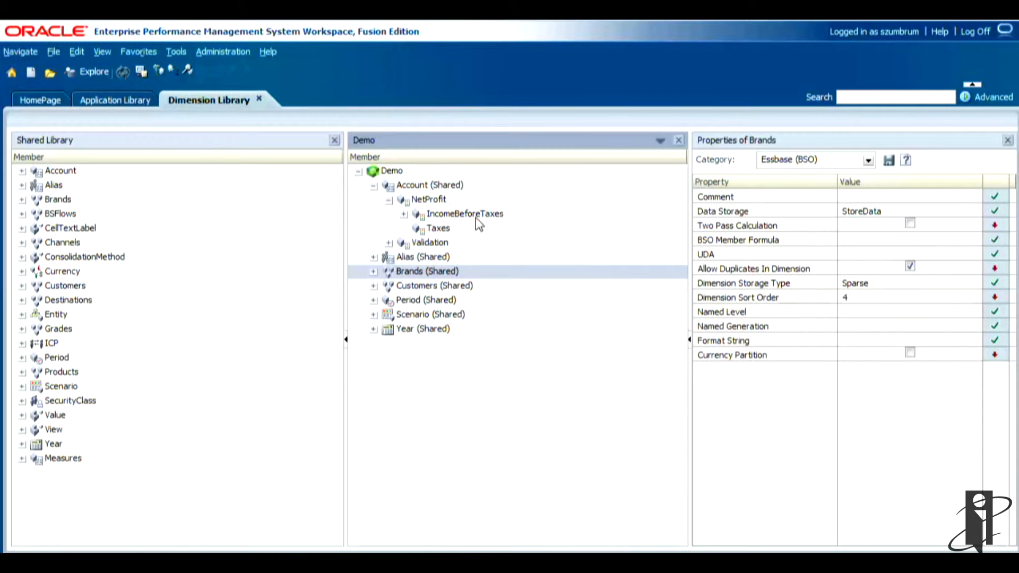
{"action": "right_click", "coordinate": [449, 234]}
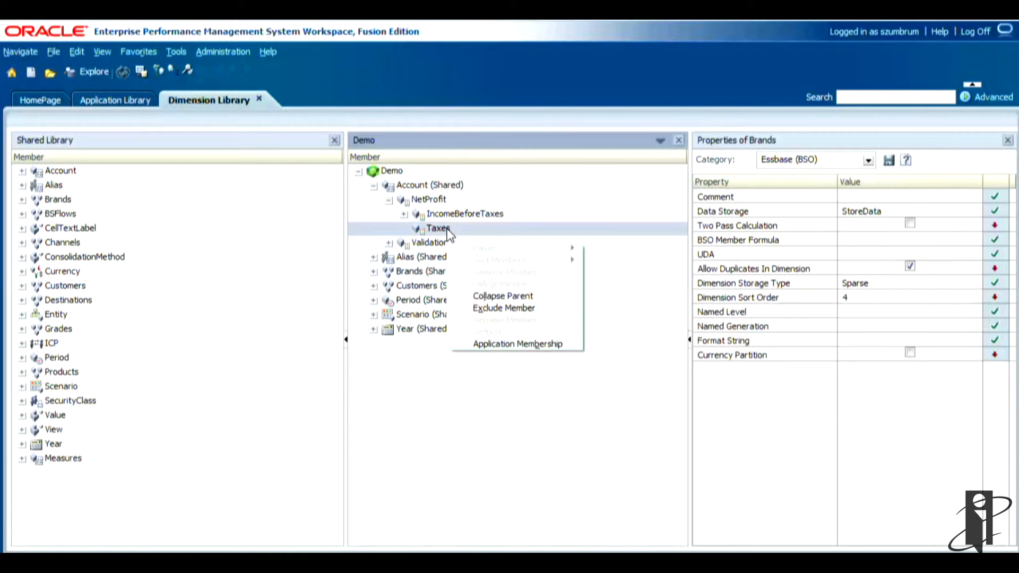
{"action": "left_click", "coordinate": [555, 306]}
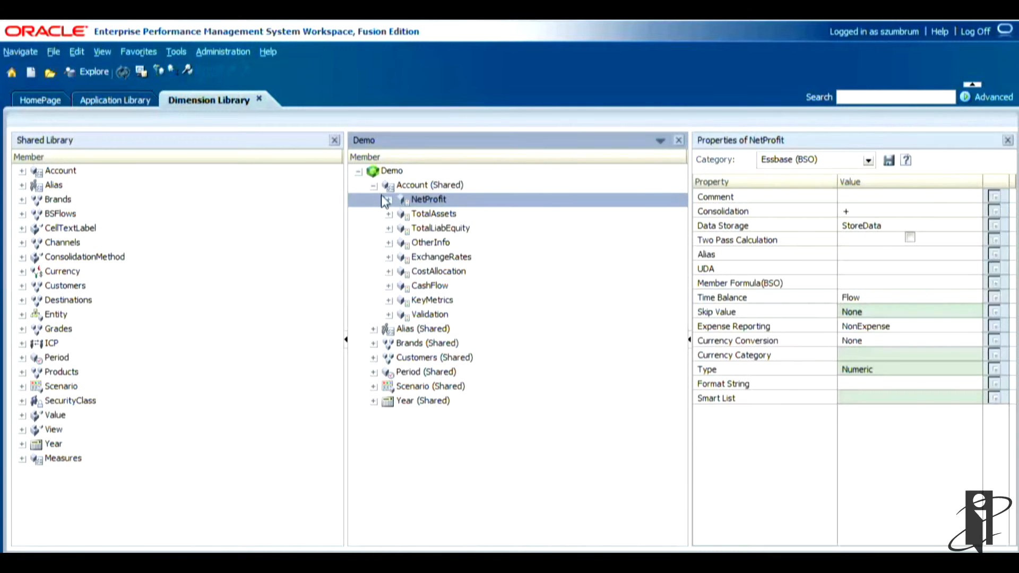
Step: Compare NetProfit's child members in the Demo application with those in the Shared Library, then collapse both Account dimensions
{"action": "left_click", "coordinate": [389, 200]}
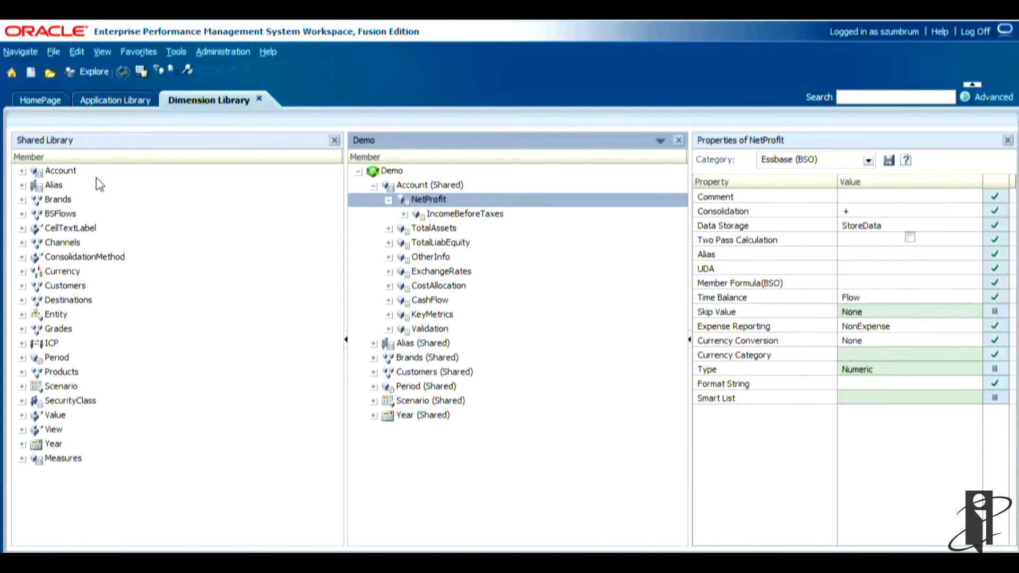
{"action": "left_click", "coordinate": [21, 172]}
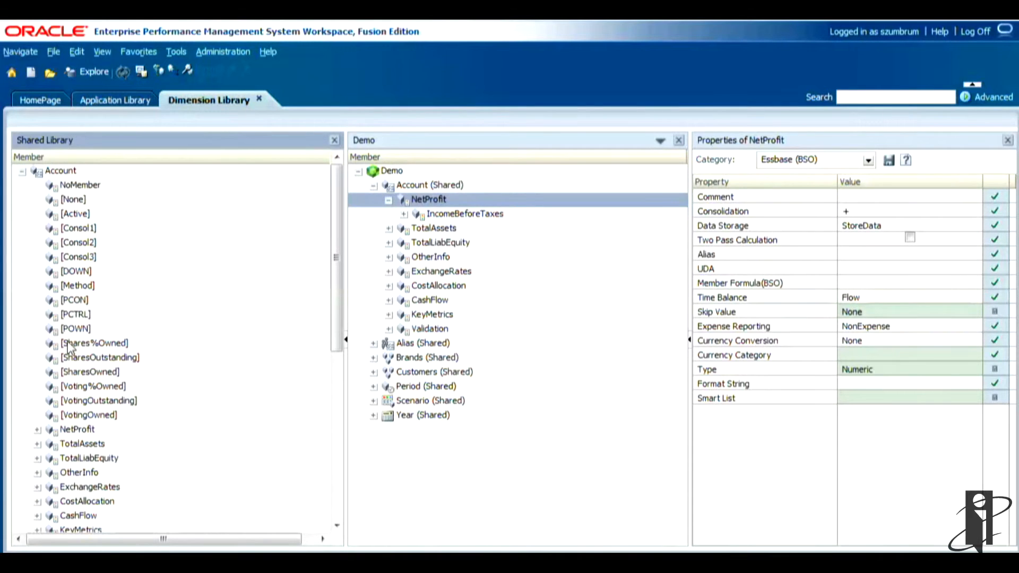
{"action": "left_click", "coordinate": [38, 430]}
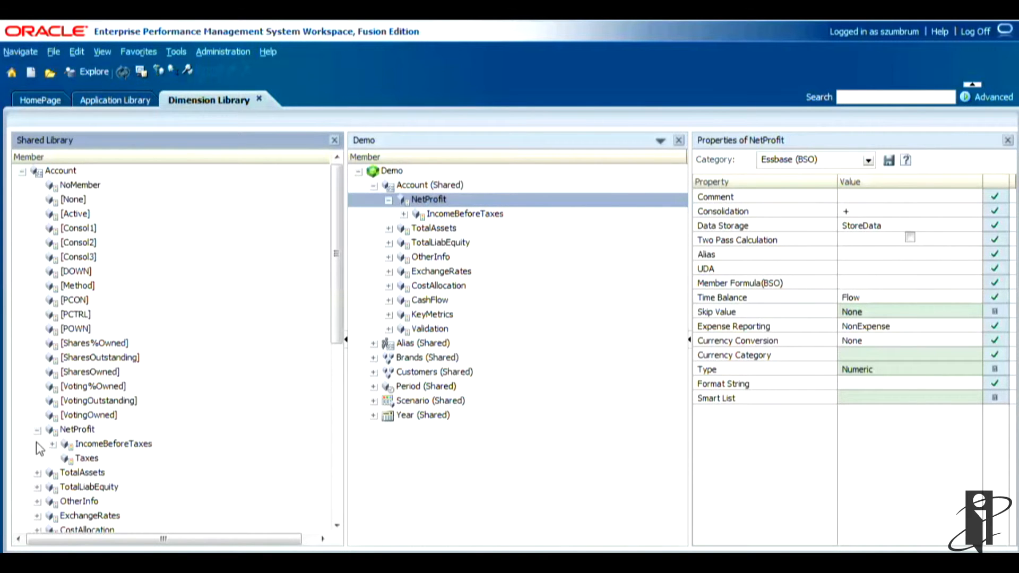
{"action": "left_click", "coordinate": [91, 461]}
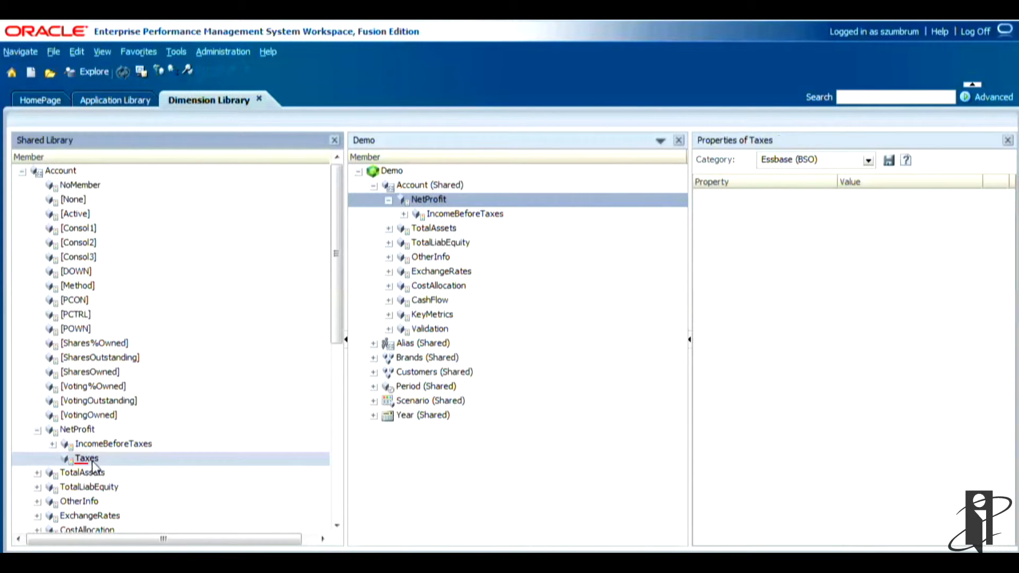
{"action": "left_click", "coordinate": [472, 201]}
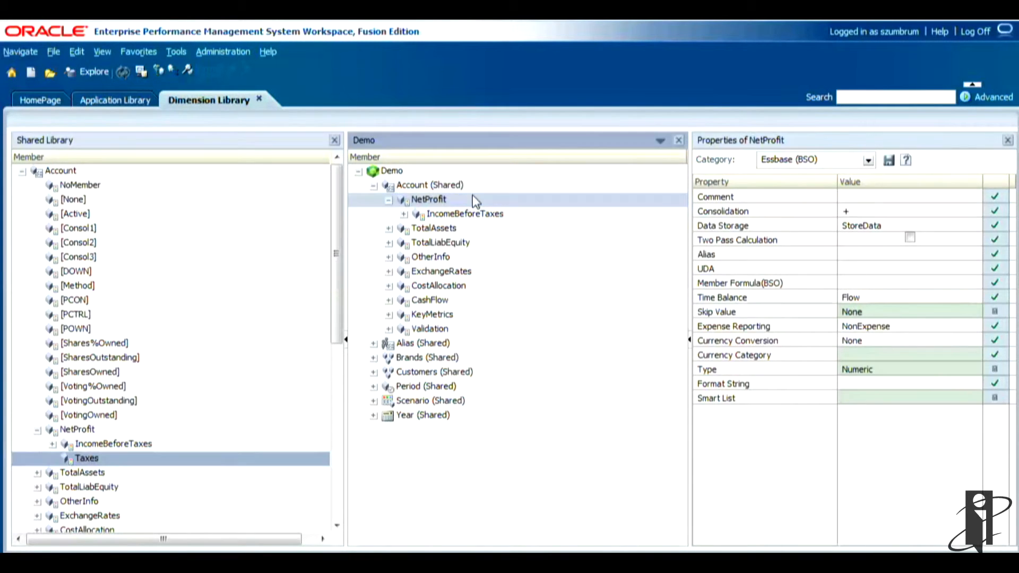
{"action": "left_click", "coordinate": [373, 185]}
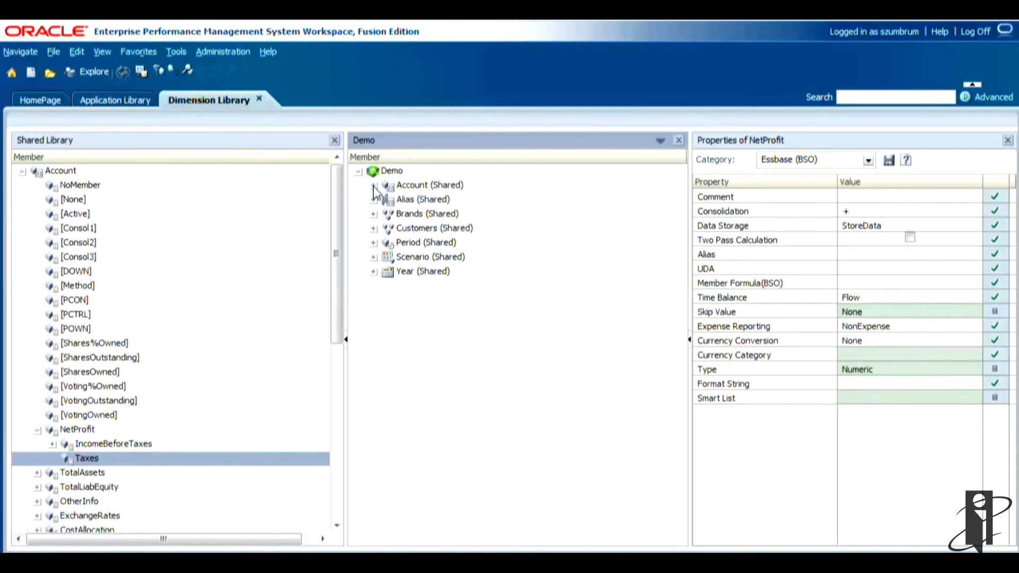
{"action": "left_click", "coordinate": [22, 171]}
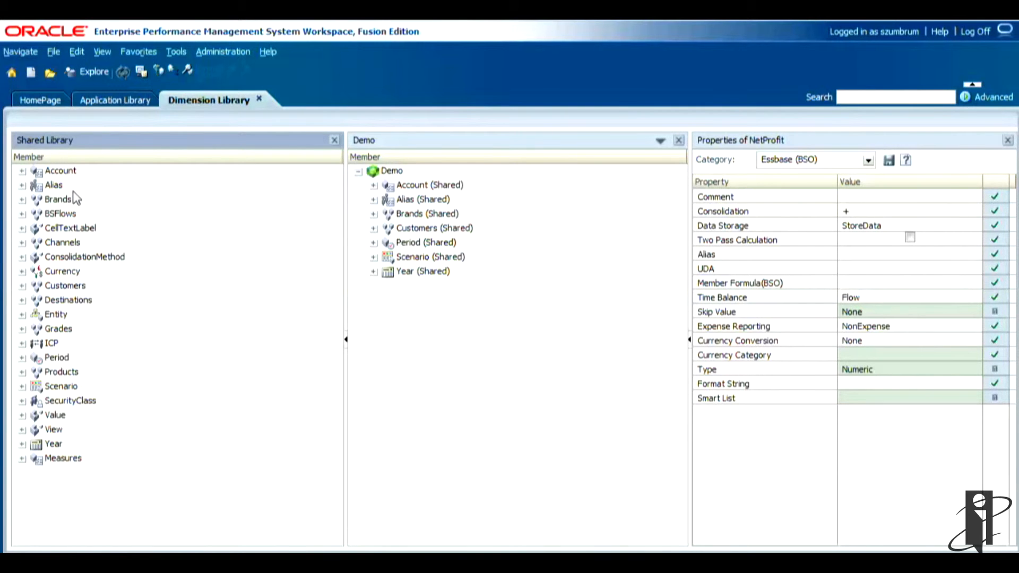
Step: Sort the dimensions by name in descending order
{"action": "left_click", "coordinate": [103, 51]}
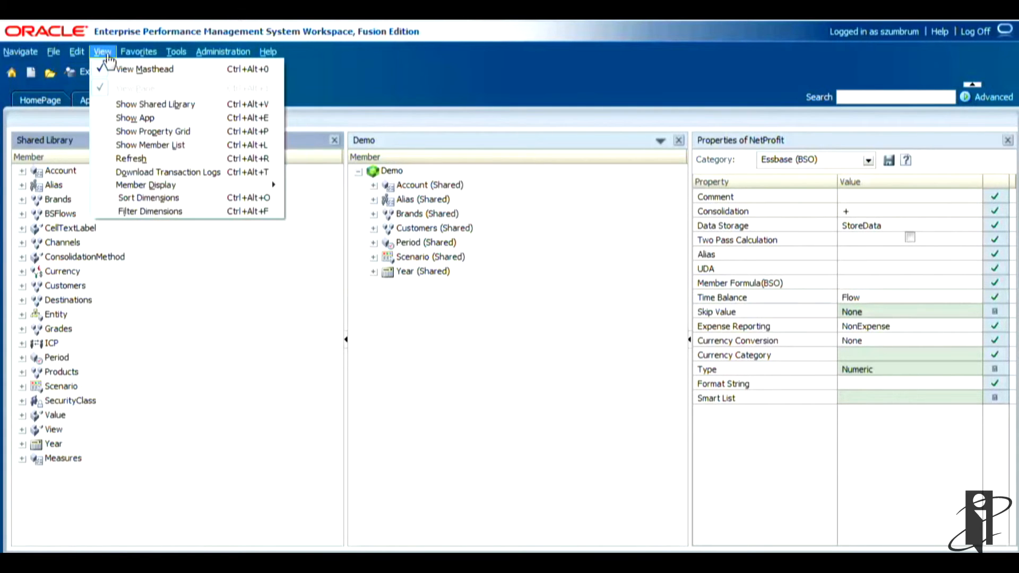
{"action": "left_click", "coordinate": [151, 198]}
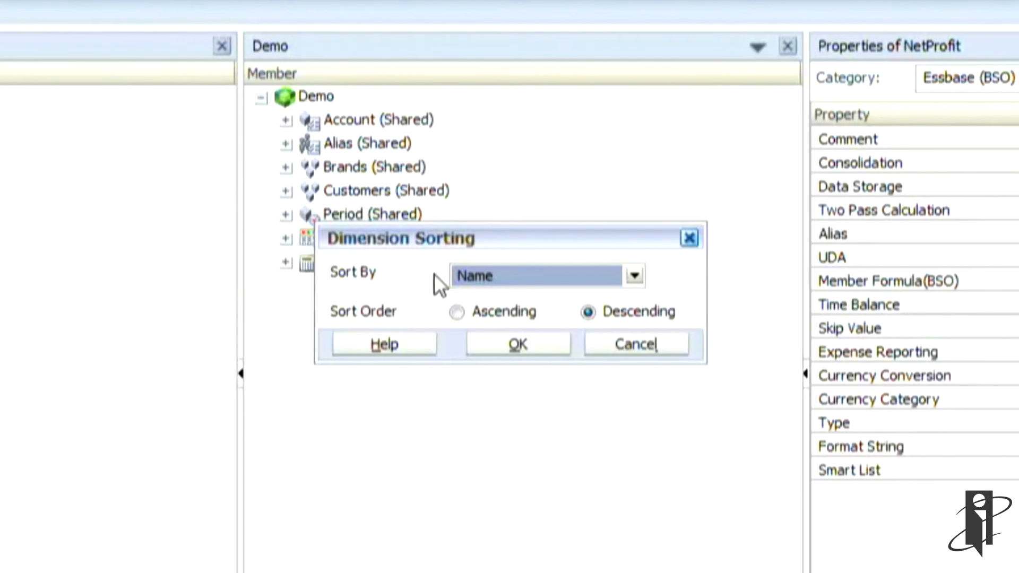
{"action": "left_click", "coordinate": [470, 275]}
{"action": "left_click", "coordinate": [472, 334]}
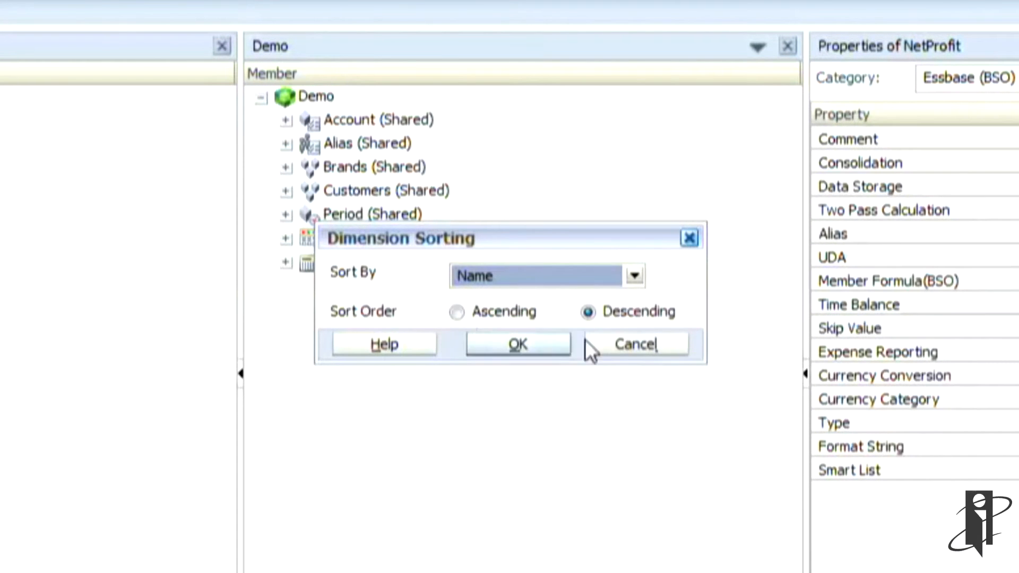
{"action": "left_click", "coordinate": [593, 311]}
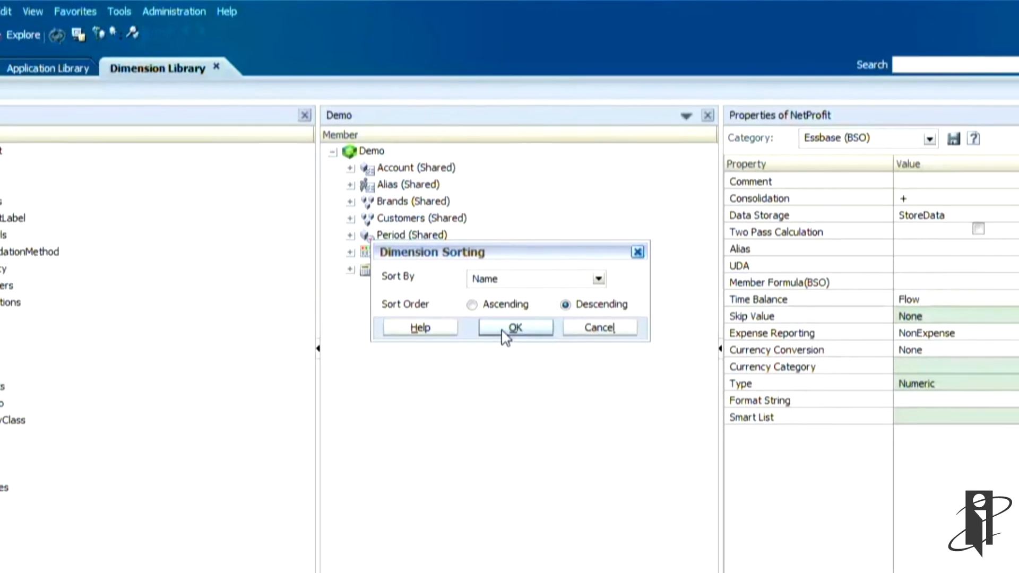
{"action": "left_click", "coordinate": [502, 336]}
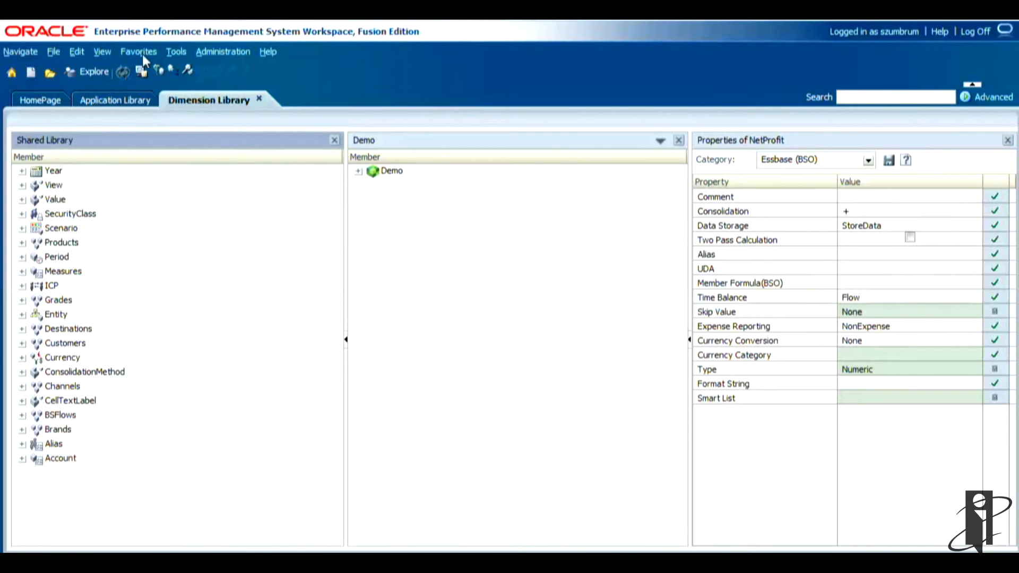
Step: Sort the dimensions by name in ascending order
{"action": "left_click", "coordinate": [103, 53]}
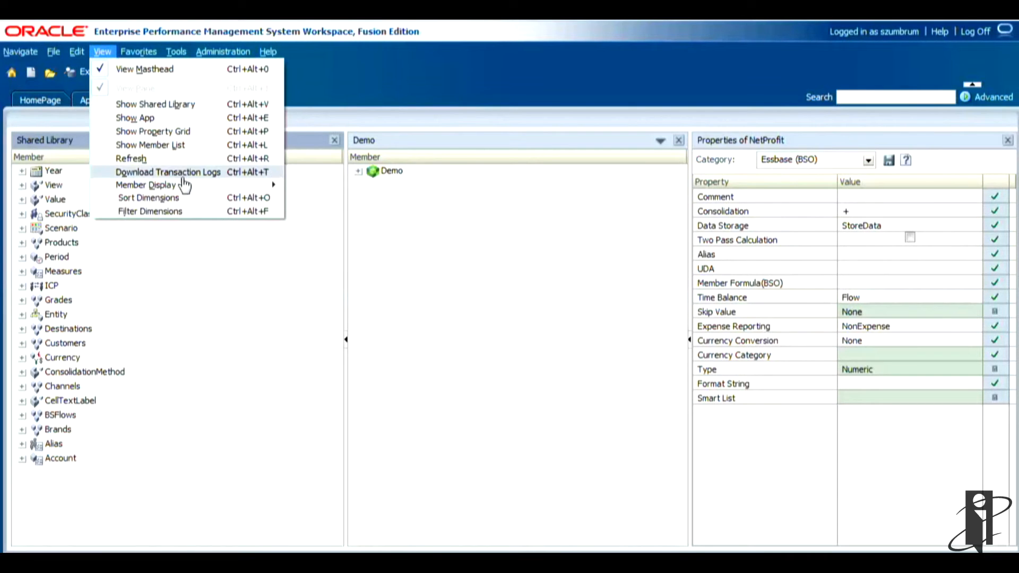
{"action": "left_click", "coordinate": [190, 203]}
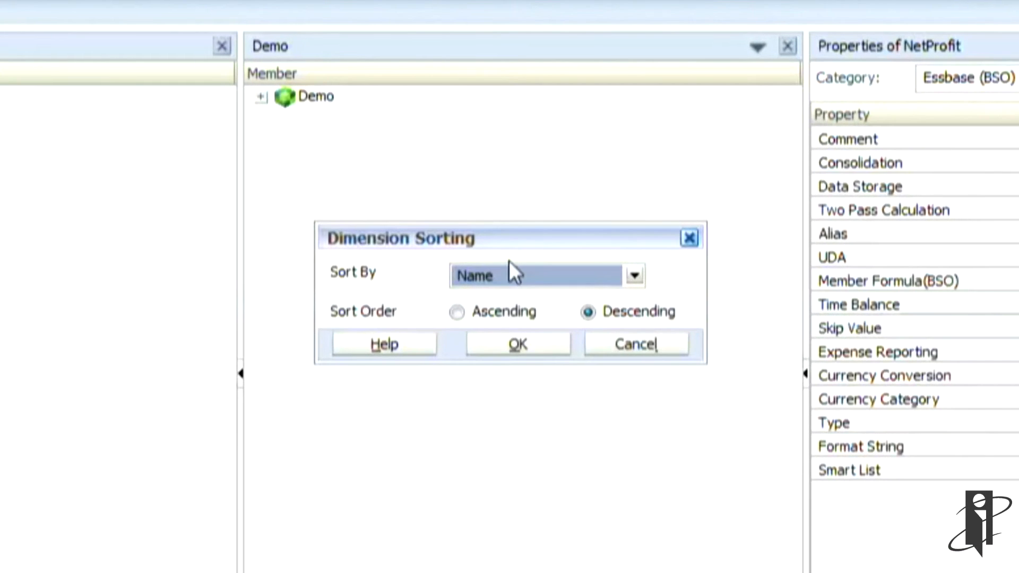
{"action": "left_click", "coordinate": [474, 315]}
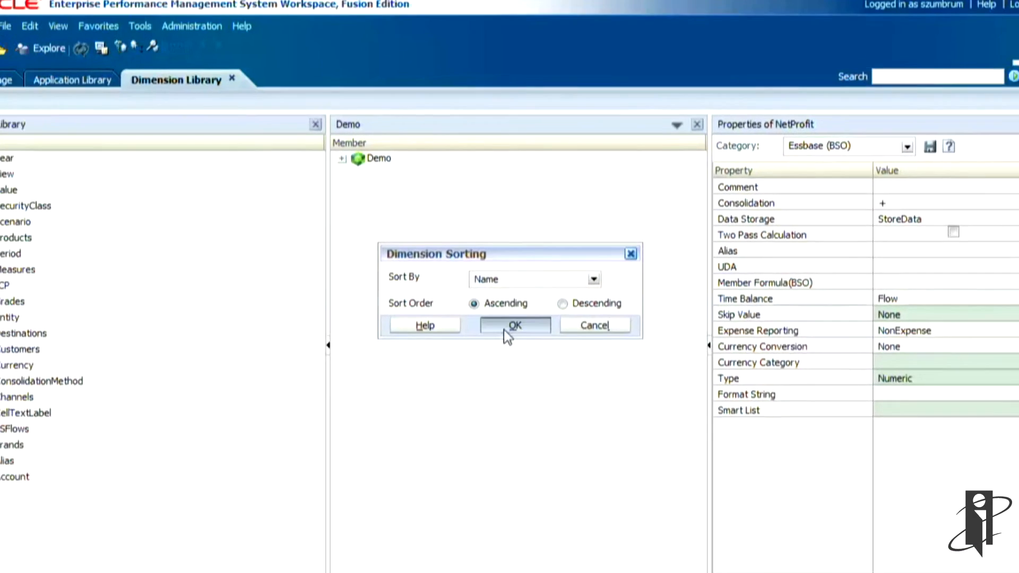
{"action": "left_click", "coordinate": [499, 345]}
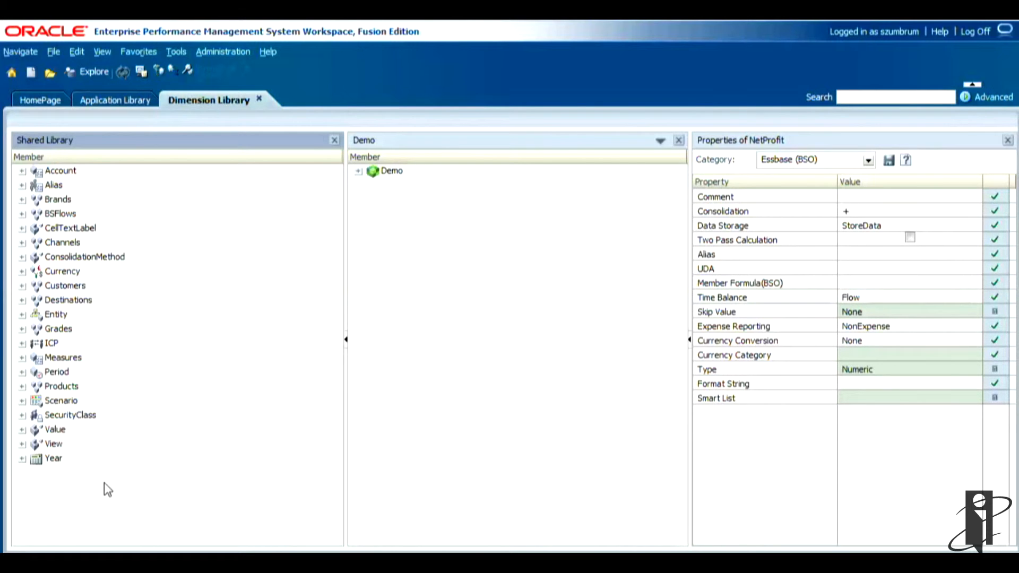
Step: Create a new folder named Account Dims in the Shared Library
{"action": "left_click", "coordinate": [54, 52]}
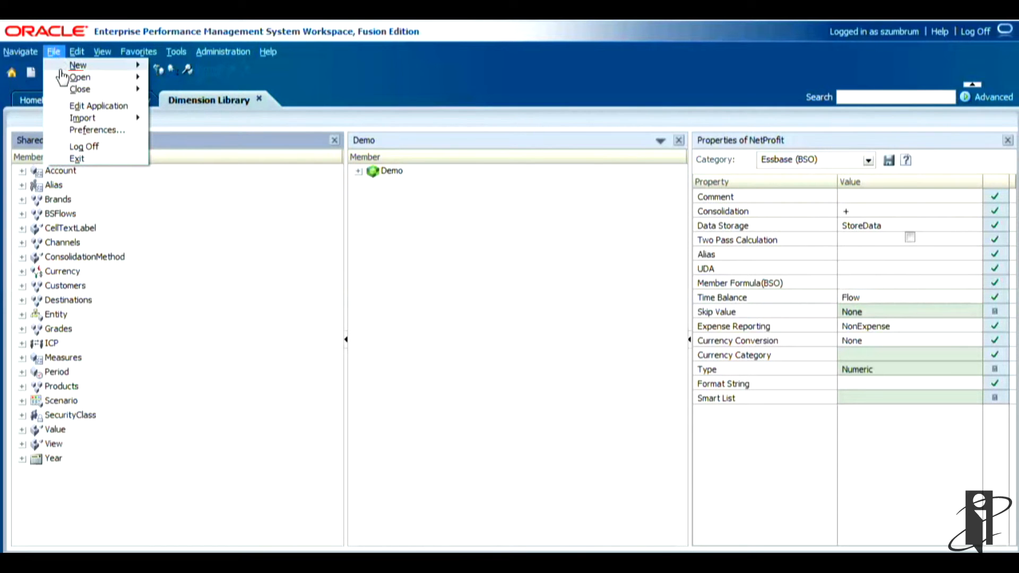
{"action": "mouse_move", "coordinate": [67, 68]}
{"action": "left_click", "coordinate": [214, 106]}
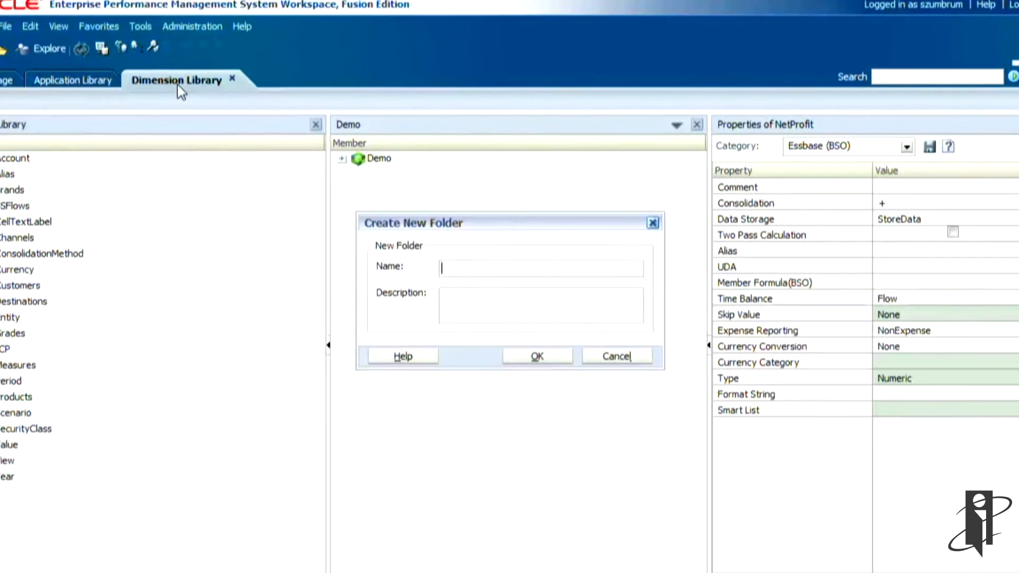
{"action": "type", "text": "Account D"}
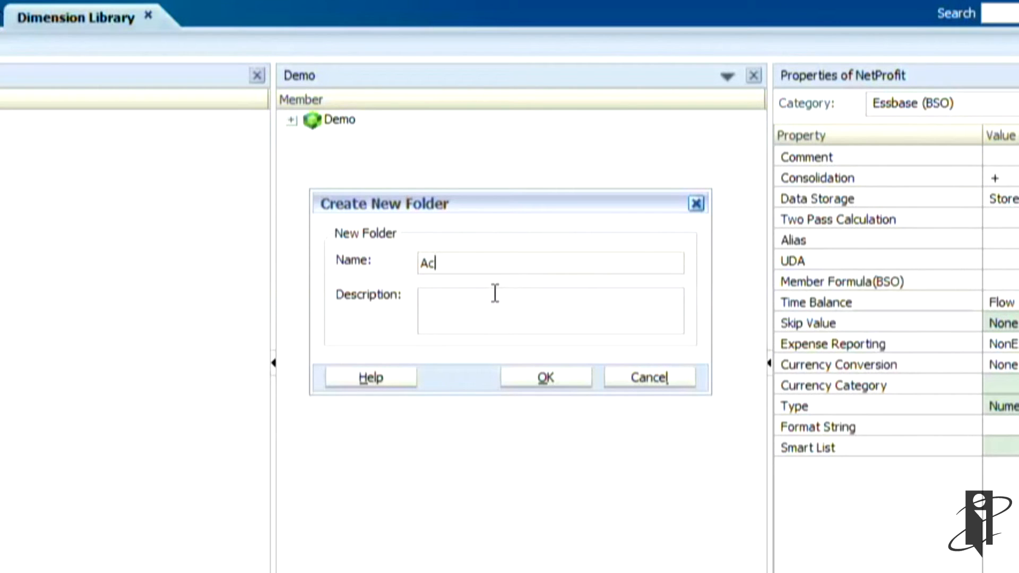
{"action": "type", "text": "ims"}
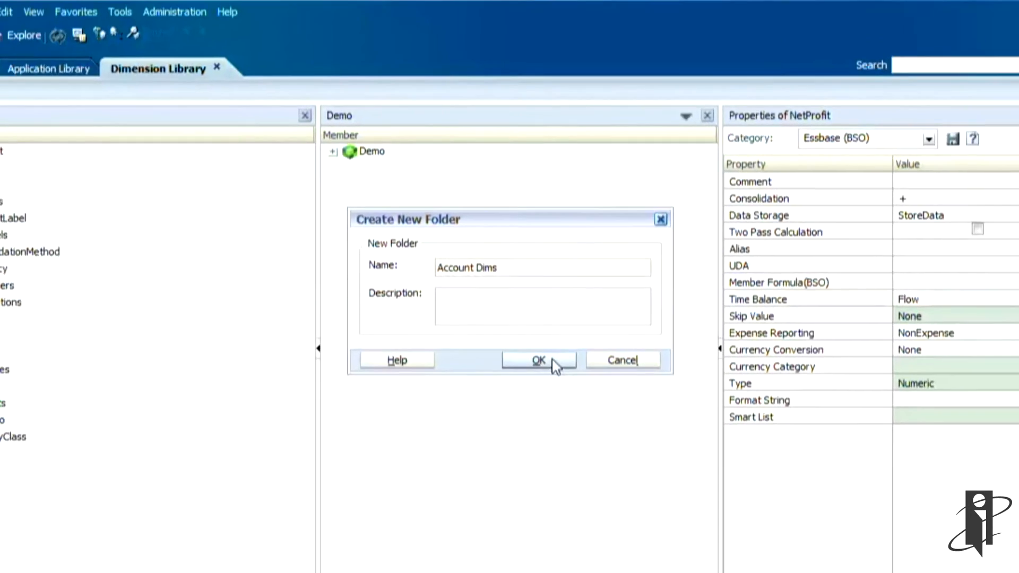
{"action": "left_click", "coordinate": [554, 366]}
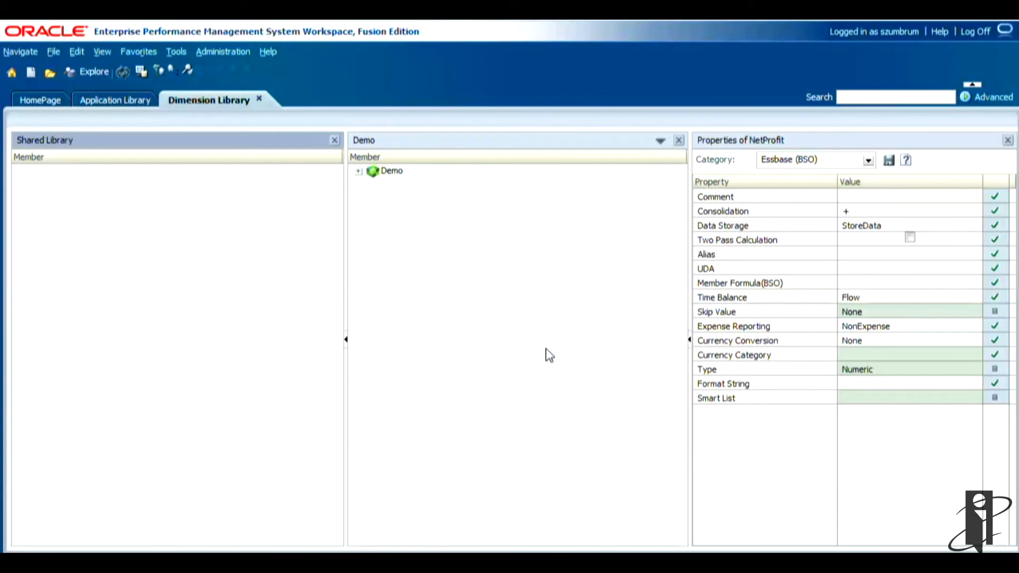
Step: Move the Account and Measures dimensions into the Account Dims folder and check that the folder collapses and expands
{"action": "left_click", "coordinate": [65, 173]}
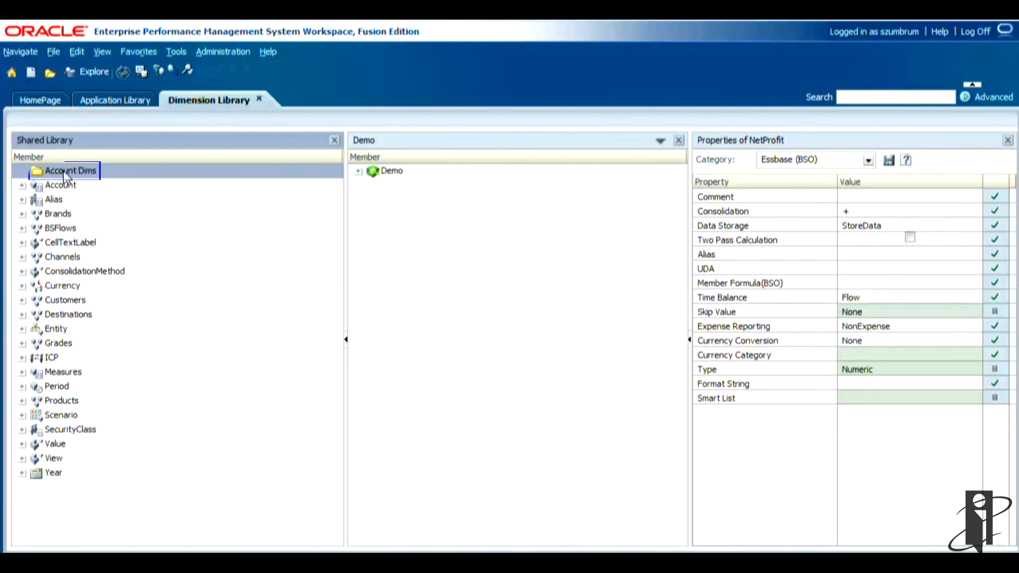
{"action": "left_click_drag", "start_coordinate": [65, 186], "coordinate": [81, 176]}
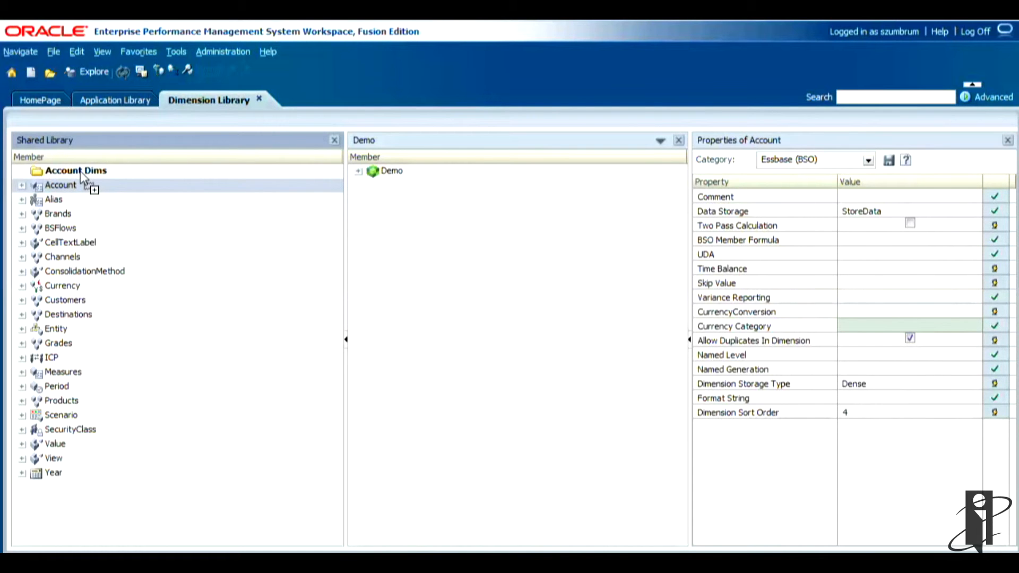
{"action": "left_click_drag", "start_coordinate": [81, 171], "coordinate": [81, 171]}
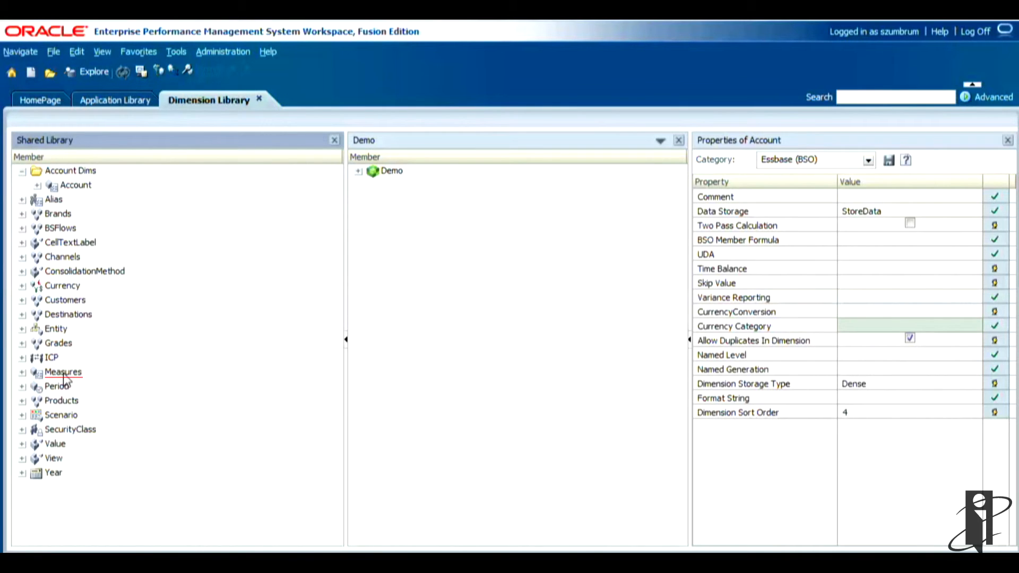
{"action": "left_click_drag", "start_coordinate": [64, 377], "coordinate": [65, 173]}
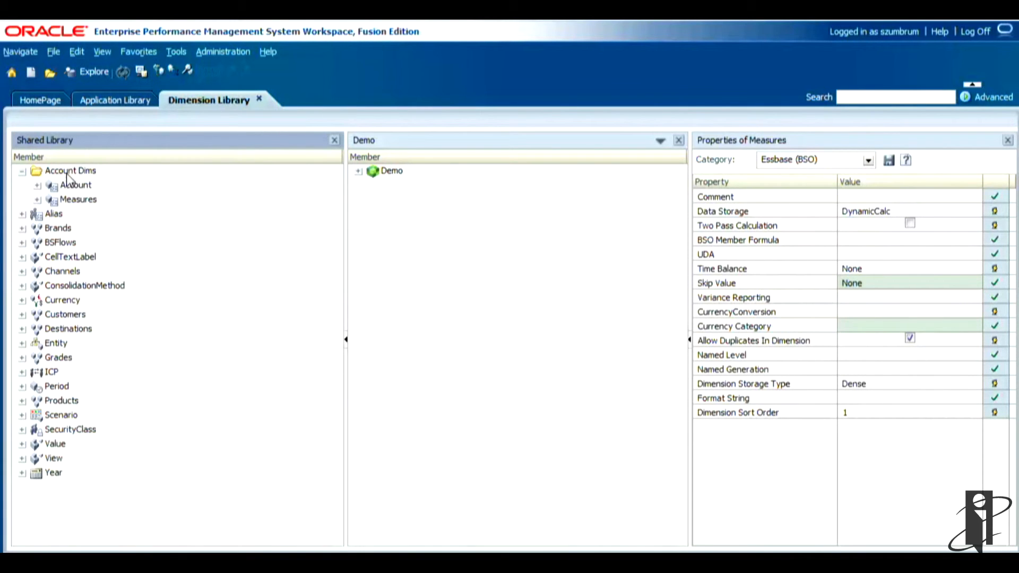
{"action": "left_click", "coordinate": [22, 173]}
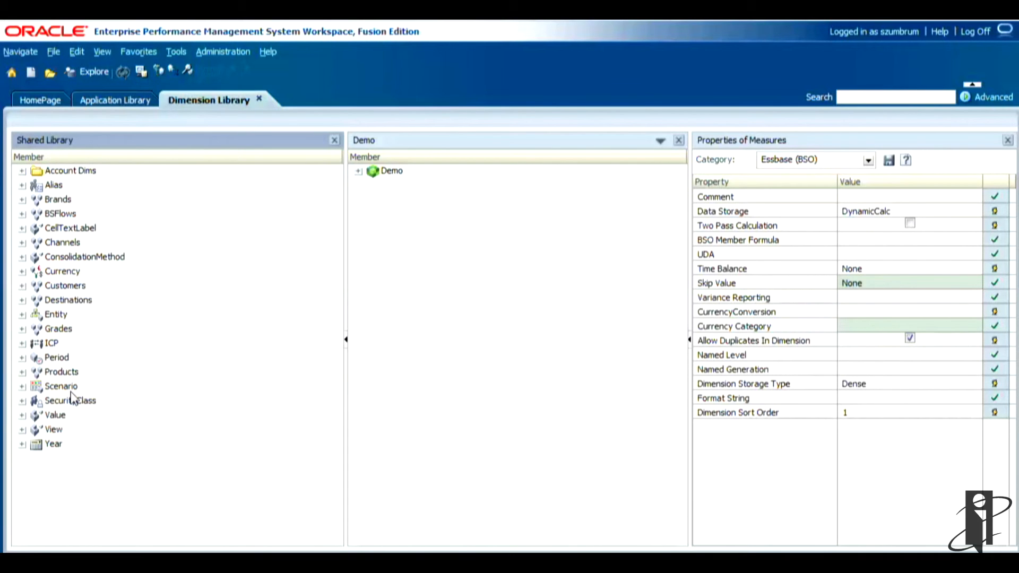
{"action": "left_click", "coordinate": [22, 172]}
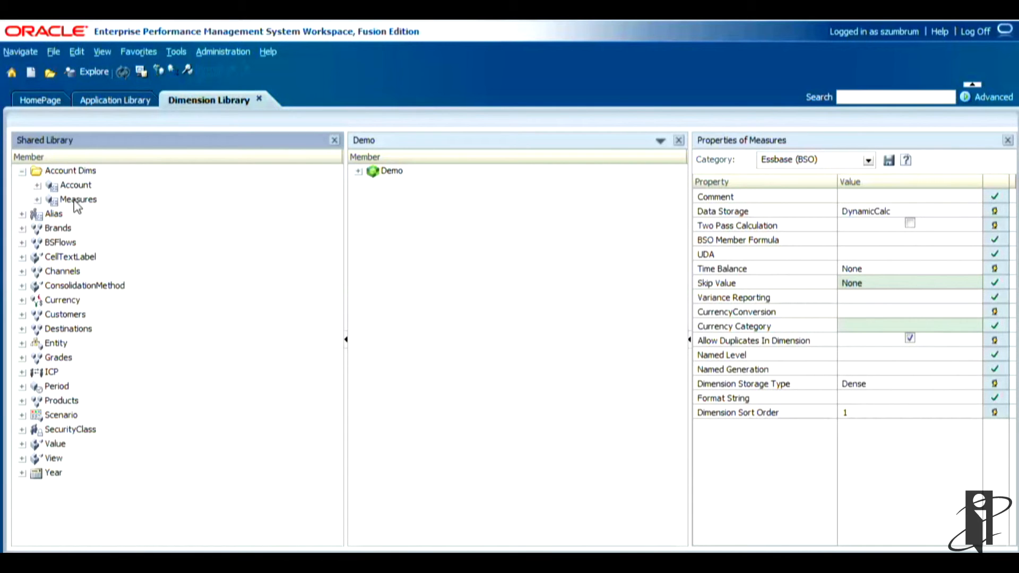
Step: Find members of the Demo application's Account dimension by name with the value sur* in list view, and close the results
{"action": "left_click", "coordinate": [360, 177]}
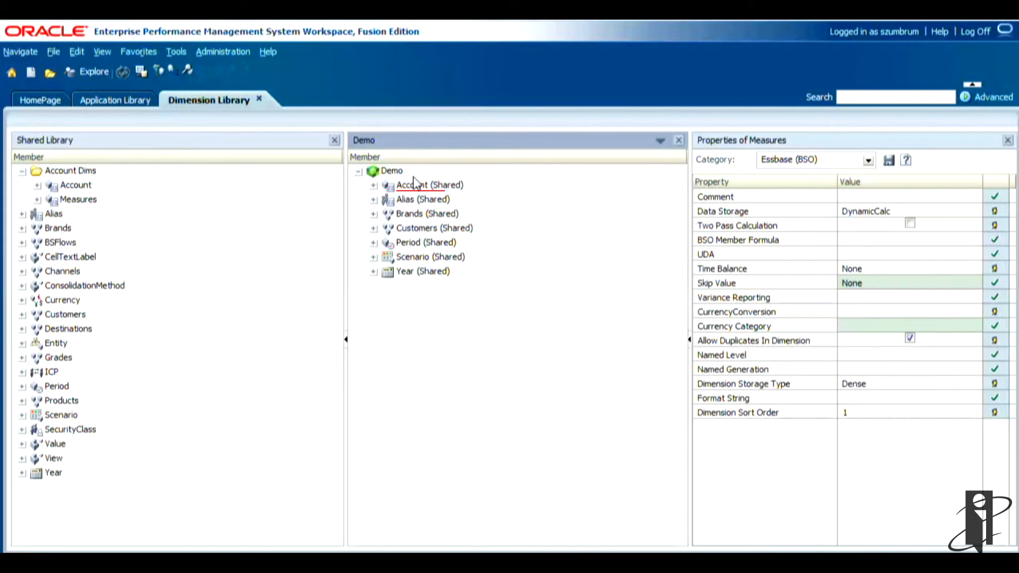
{"action": "right_click", "coordinate": [420, 187]}
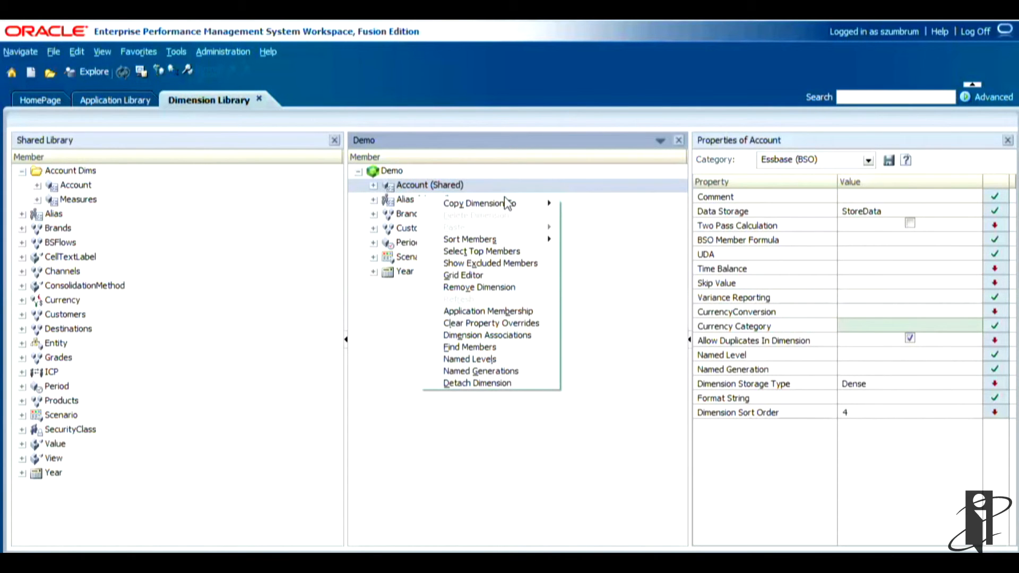
{"action": "left_click", "coordinate": [498, 348]}
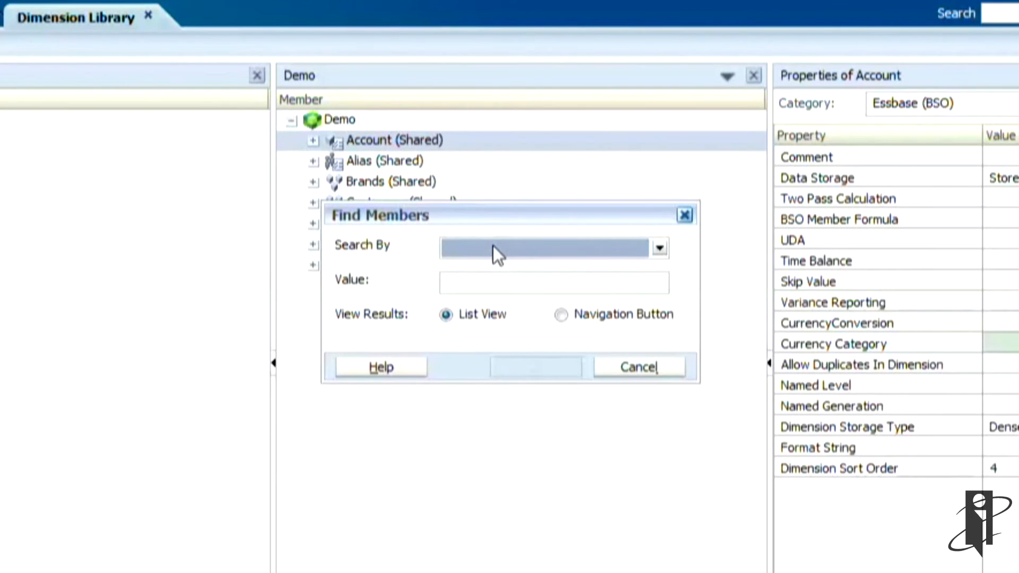
{"action": "left_click", "coordinate": [494, 252]}
{"action": "left_click", "coordinate": [483, 268]}
{"action": "left_click", "coordinate": [484, 285]}
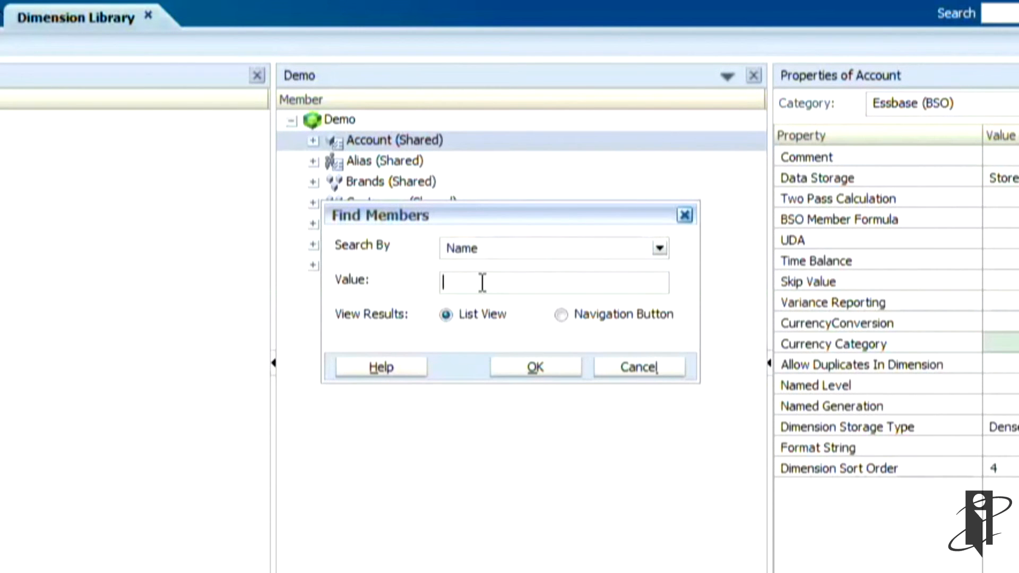
{"action": "type", "text": "sur*"}
{"action": "left_click", "coordinate": [535, 368]}
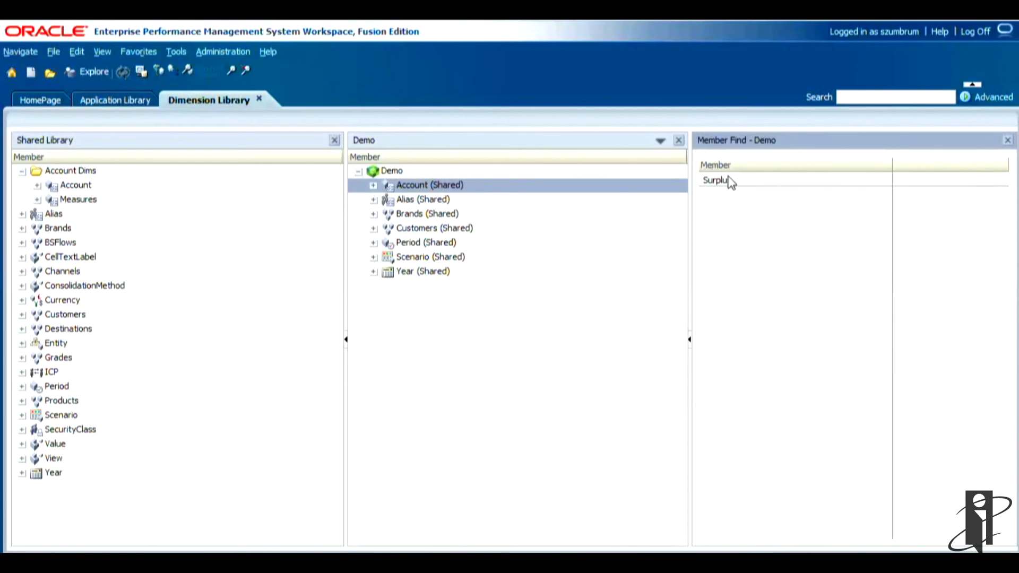
{"action": "left_click", "coordinate": [1008, 140]}
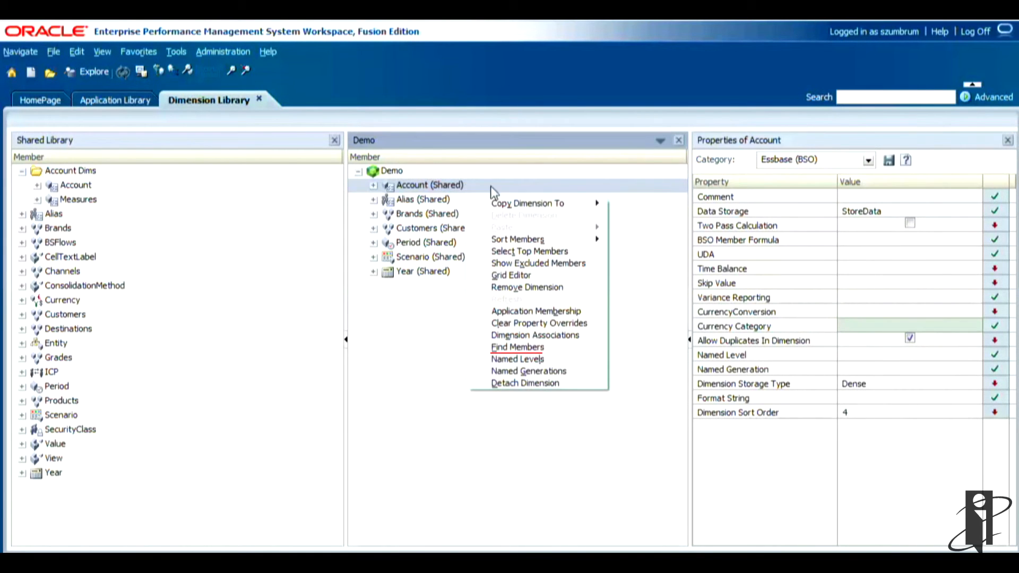
Step: Find members of the Demo application's Account dimension by name with the value *plus, and close the results
{"action": "left_click", "coordinate": [518, 347]}
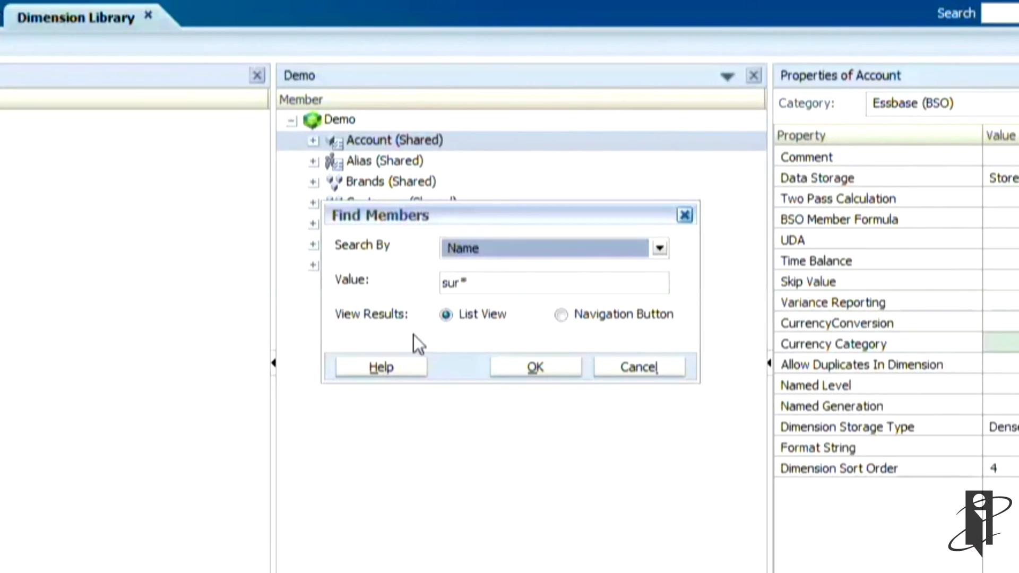
{"action": "key", "text": "Tab"}
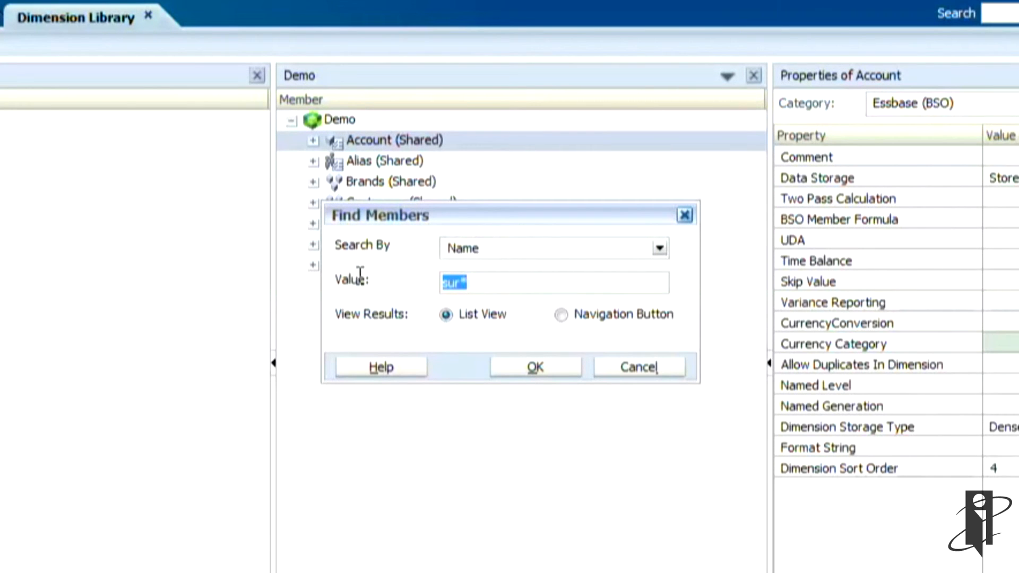
{"action": "type", "text": "*plus"}
{"action": "left_click", "coordinate": [514, 363]}
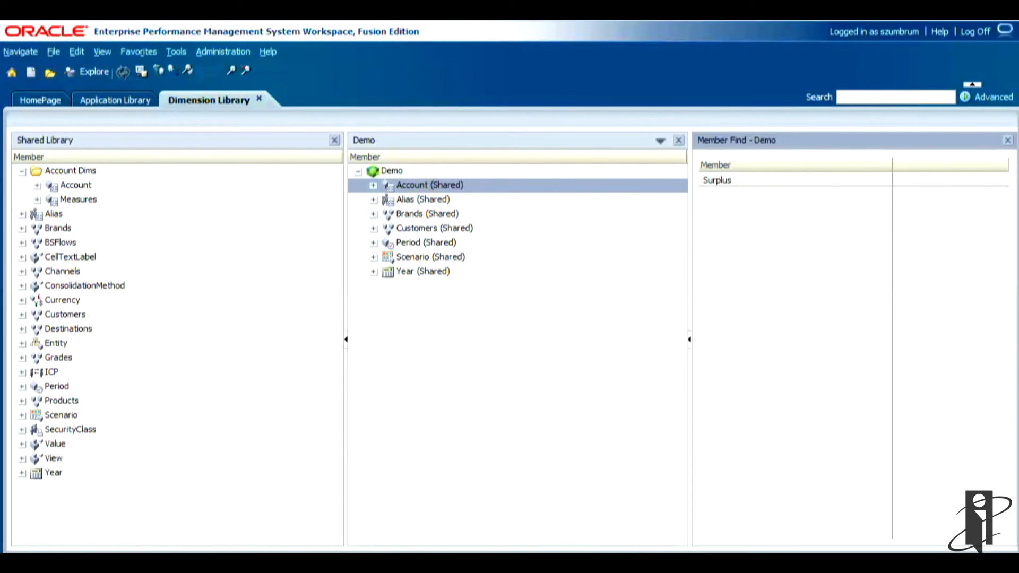
{"action": "left_click", "coordinate": [1008, 140]}
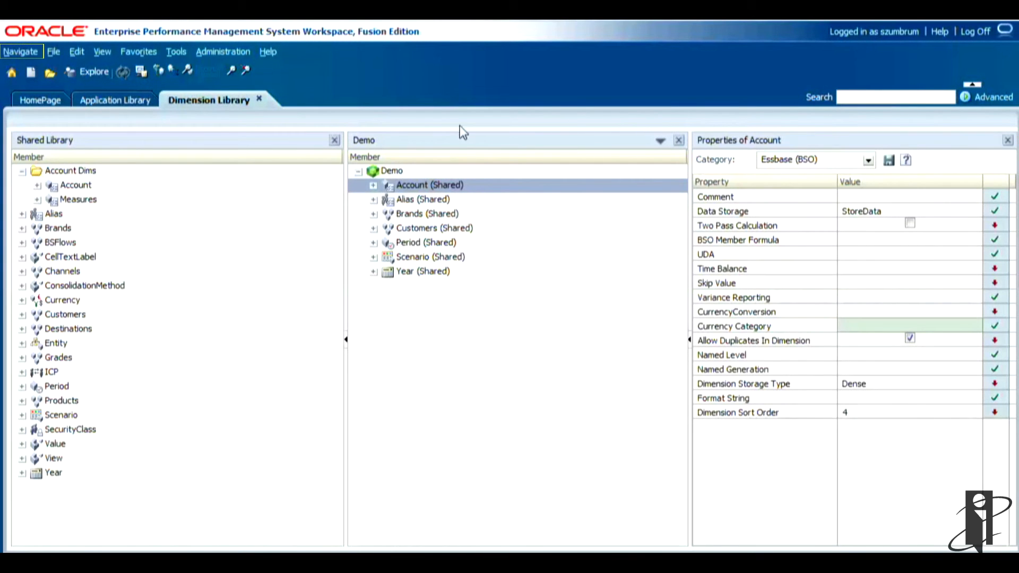
Step: Go to the Application Library and open the diagnostics for the DiagExp application
{"action": "left_click", "coordinate": [20, 52]}
{"action": "mouse_move", "coordinate": [107, 130]}
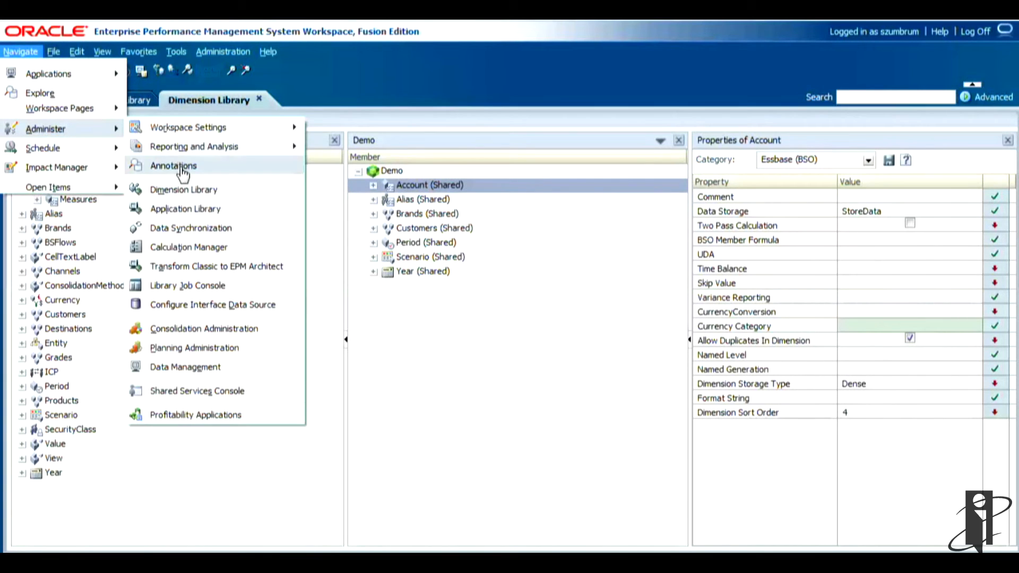
{"action": "left_click", "coordinate": [181, 210]}
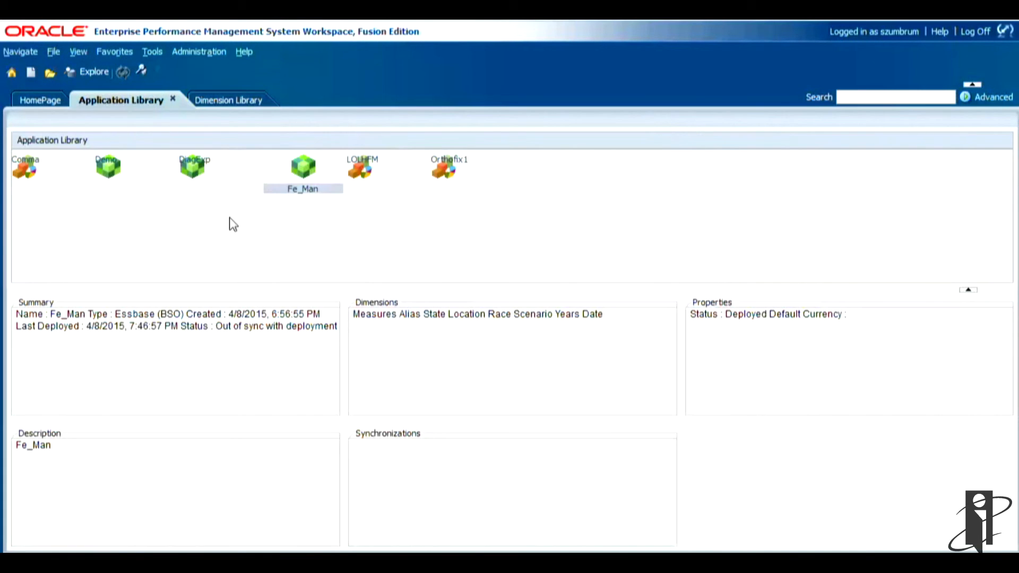
{"action": "left_click", "coordinate": [217, 192]}
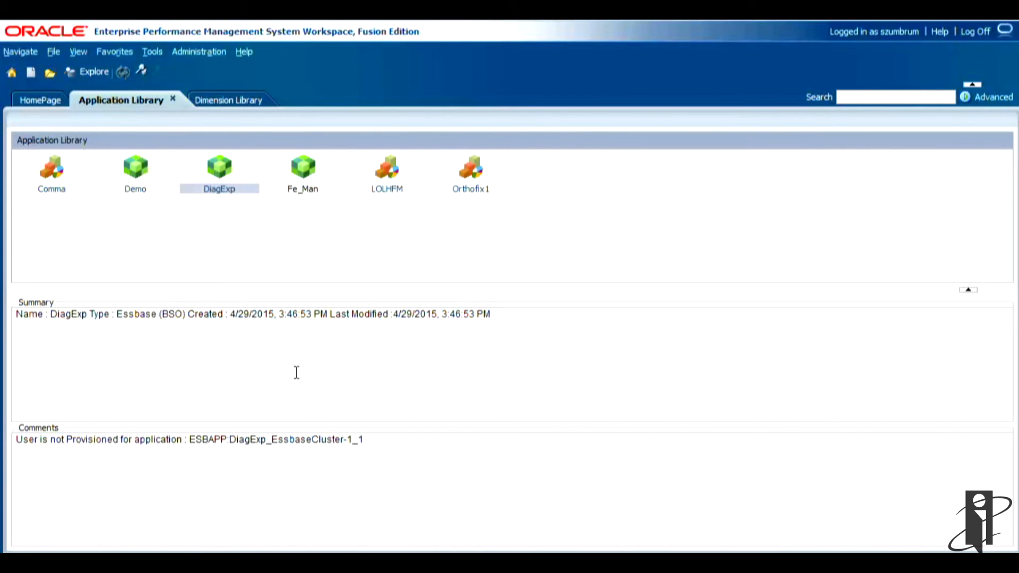
{"action": "right_click", "coordinate": [231, 190]}
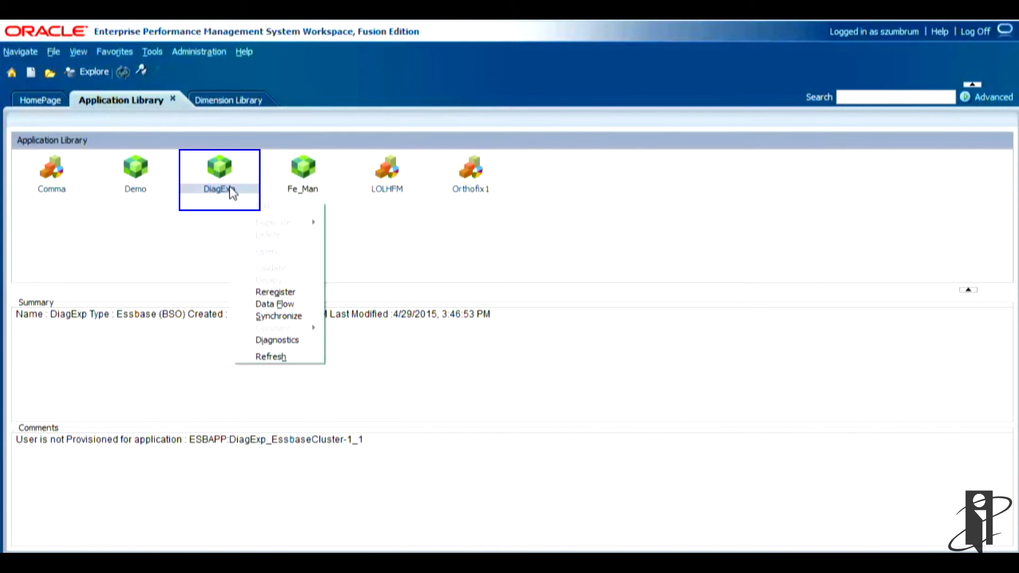
{"action": "left_click", "coordinate": [288, 341]}
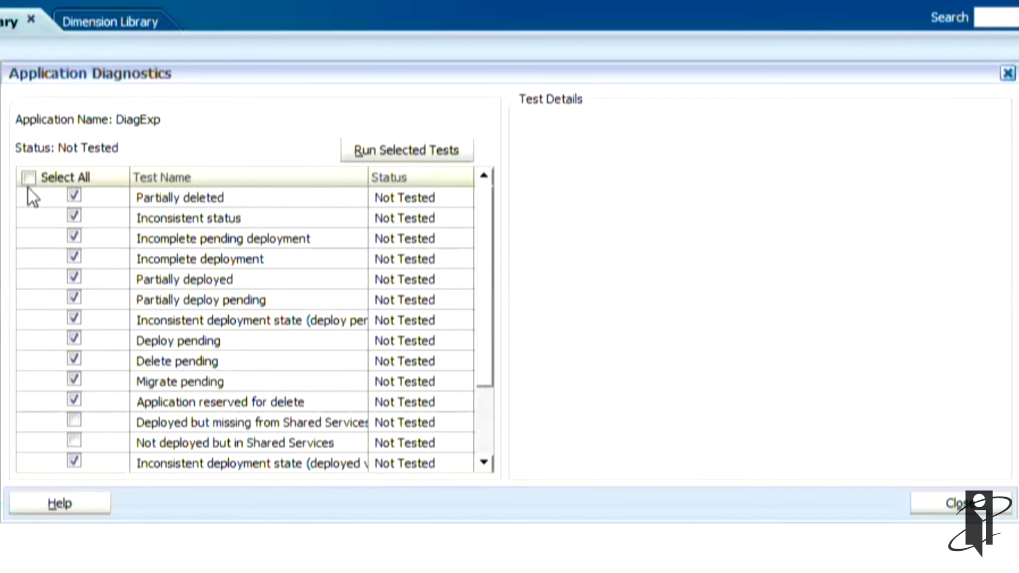
Step: Run all diagnostic tests on DiagExp and show the details of the "Deployed but missing from Shared Services" test
{"action": "left_click", "coordinate": [29, 182]}
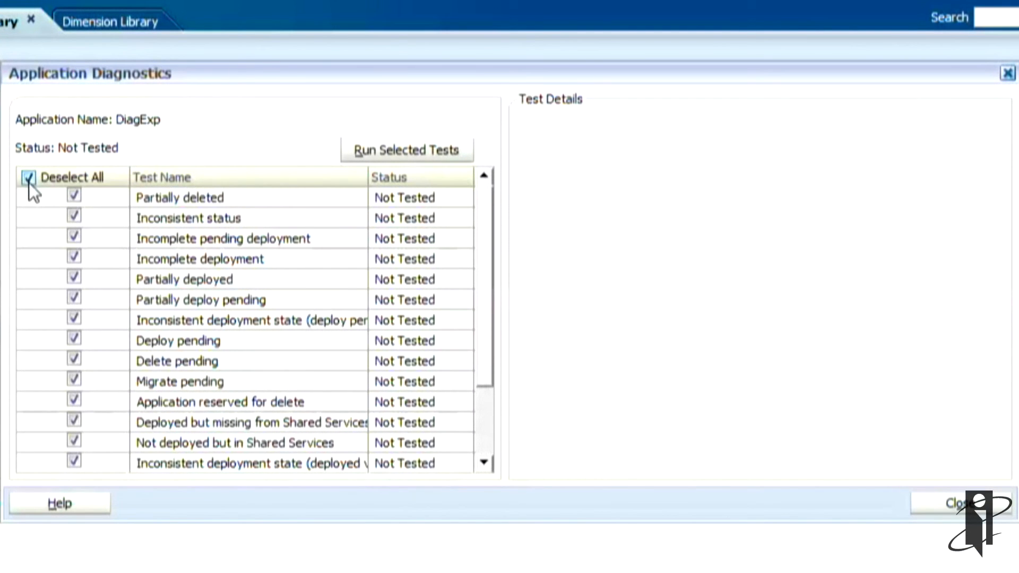
{"action": "left_click", "coordinate": [399, 152]}
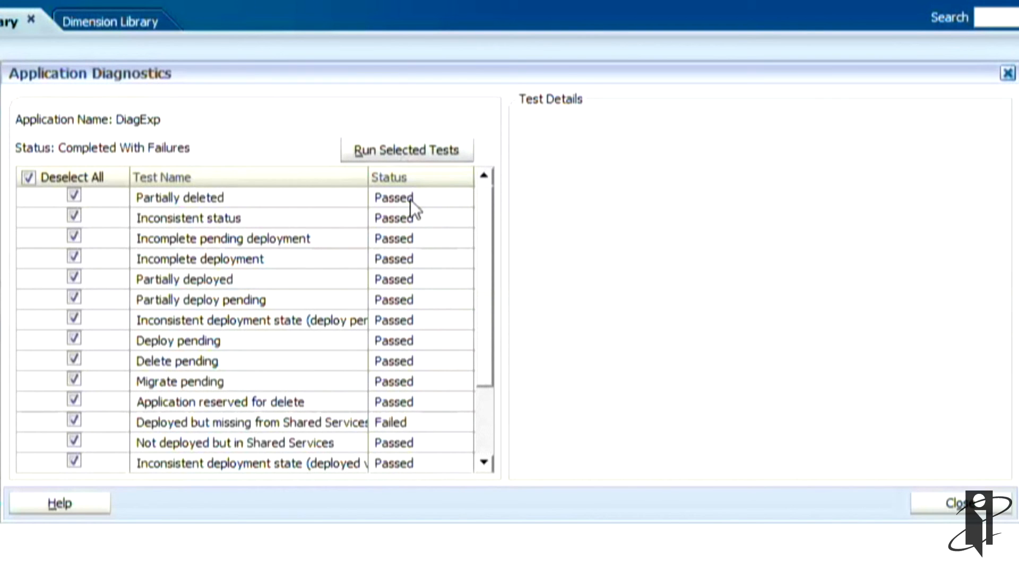
{"action": "scroll", "coordinate": [434, 209], "scroll_direction": "down", "scroll_amount": 2}
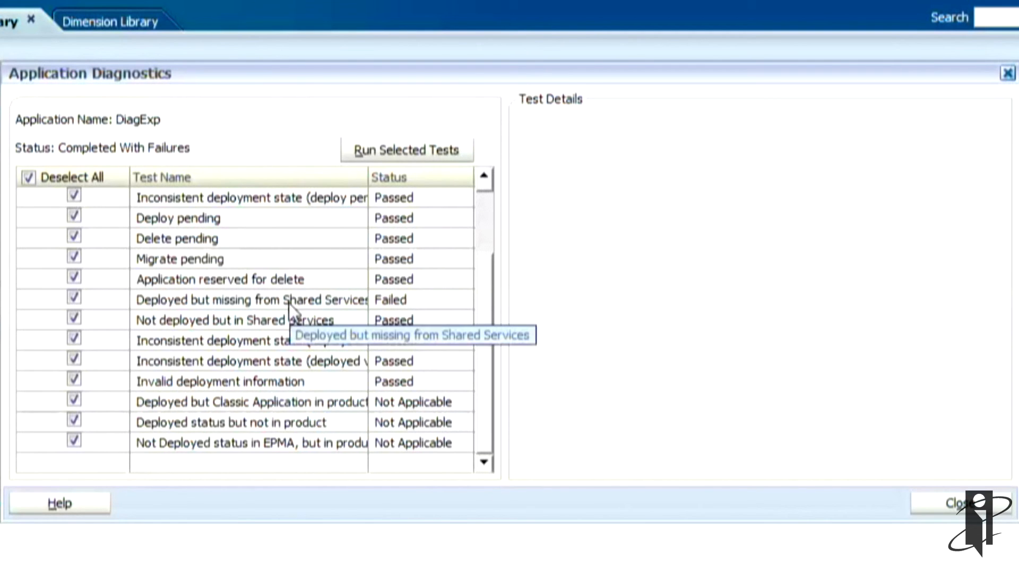
{"action": "left_click", "coordinate": [164, 307]}
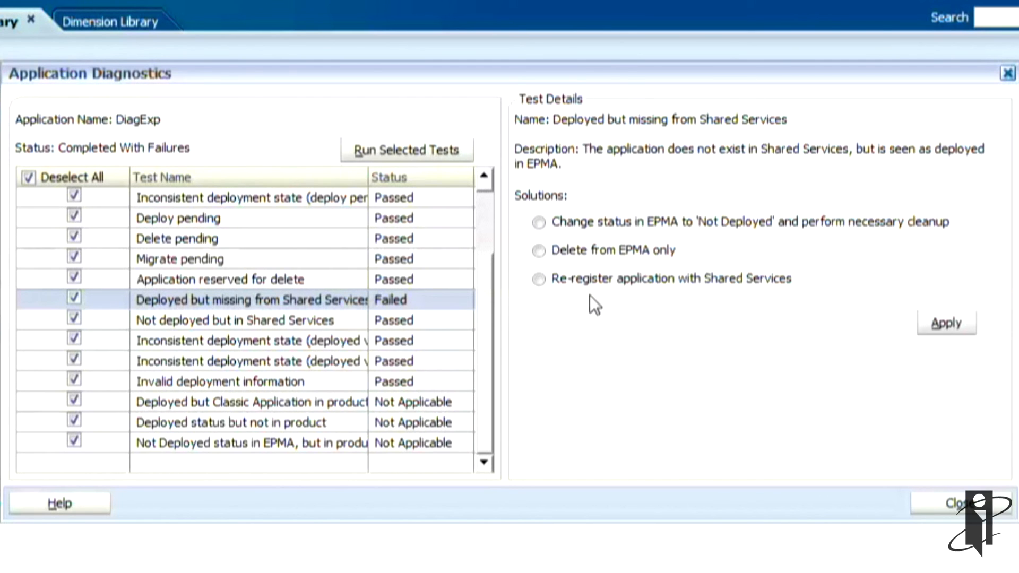
Step: Apply the solution that changes the EPMA status to 'Not Deployed' with necessary cleanup, close the diagnostics and check DiagExp's available actions
{"action": "left_click", "coordinate": [587, 225]}
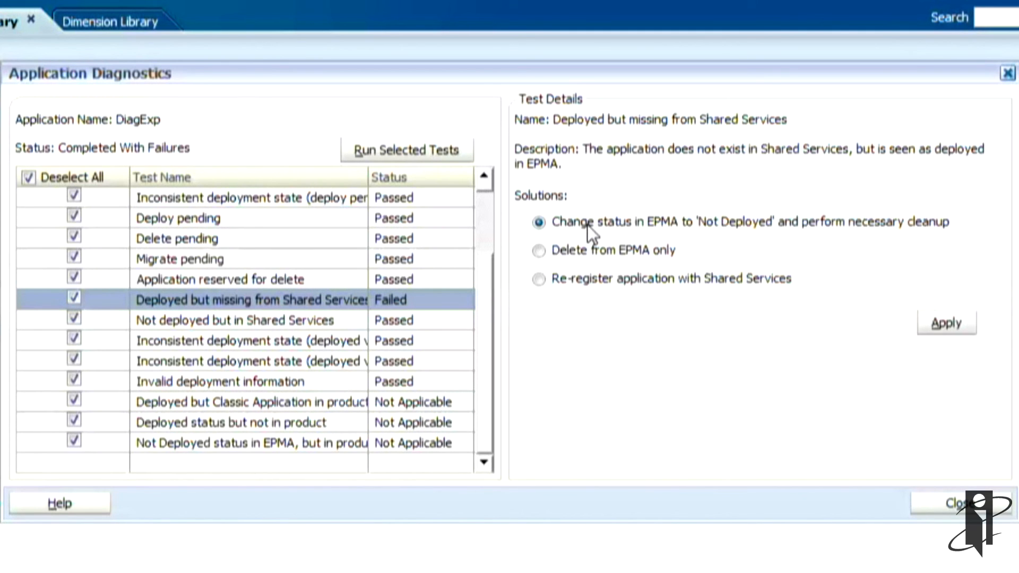
{"action": "left_click", "coordinate": [947, 325]}
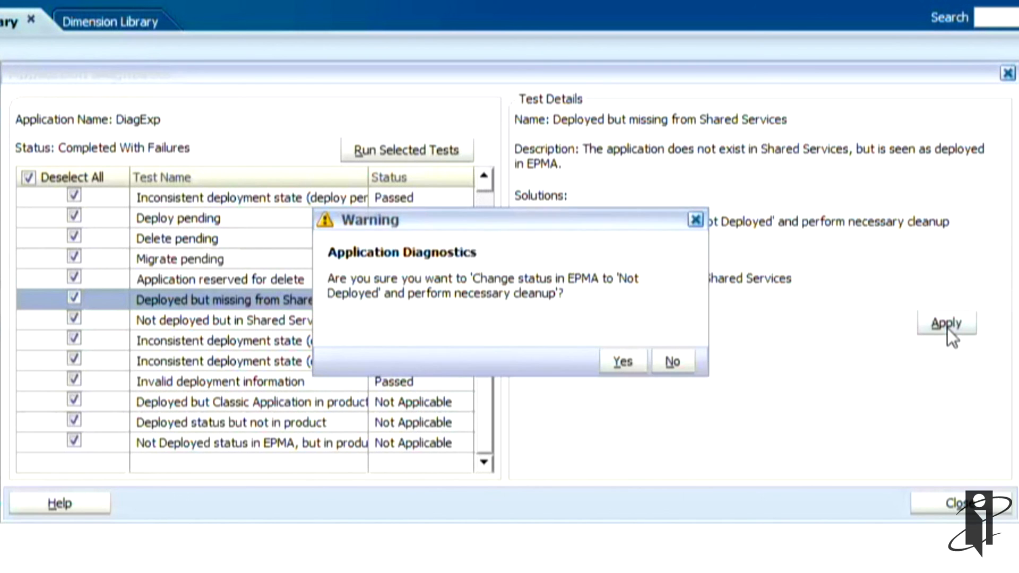
{"action": "left_click", "coordinate": [609, 356]}
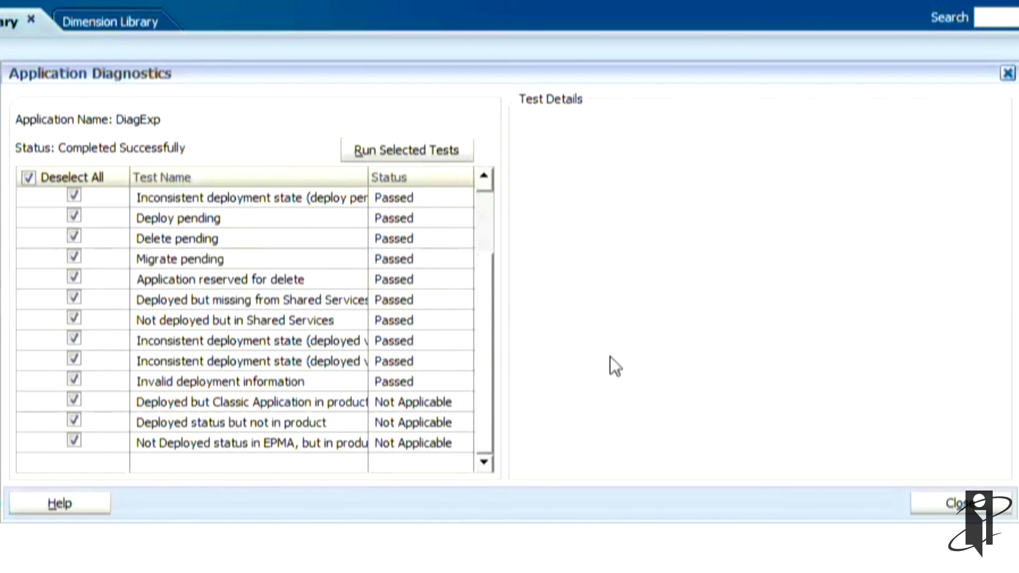
{"action": "left_click", "coordinate": [944, 504]}
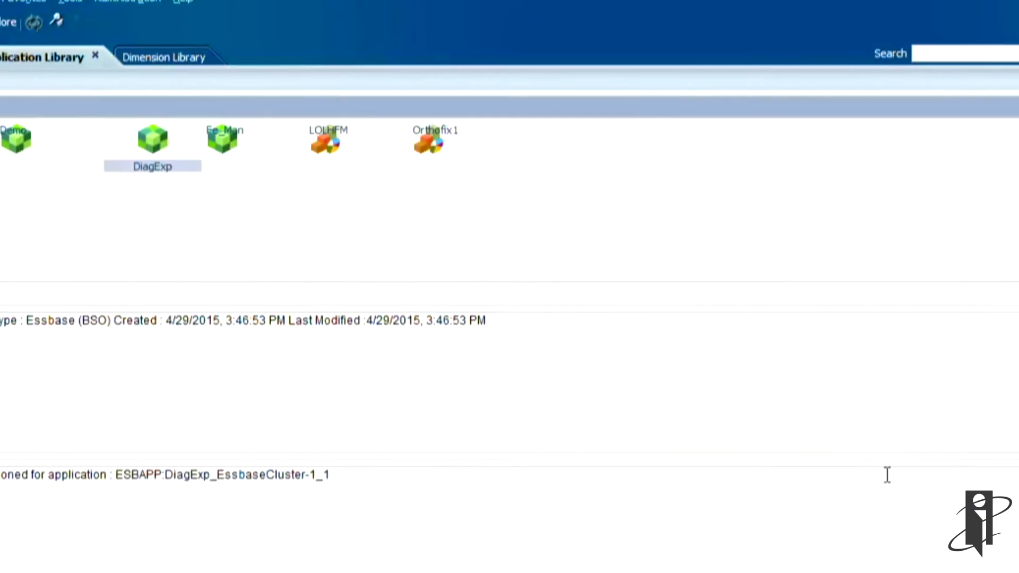
{"action": "right_click", "coordinate": [226, 196]}
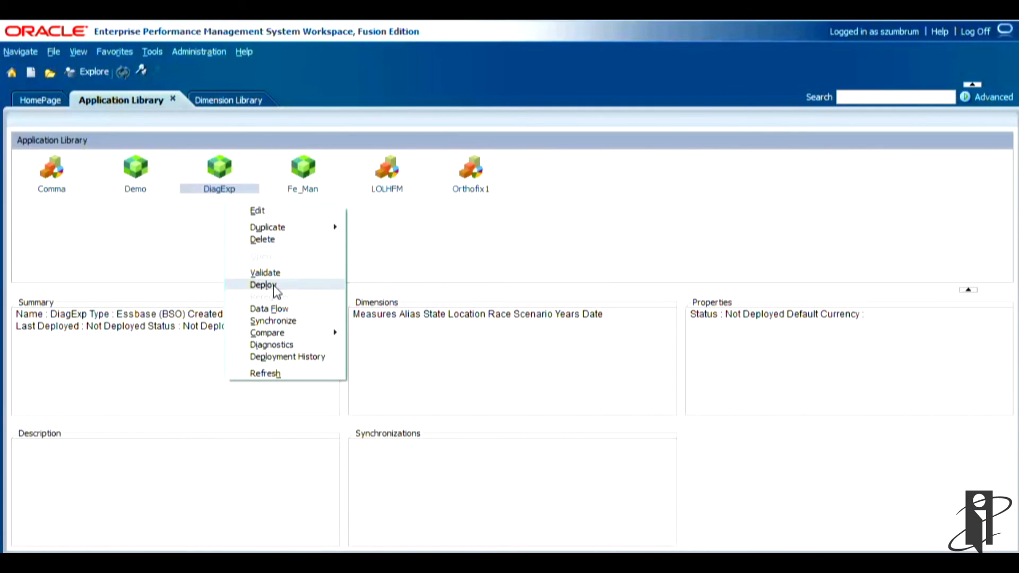
{"action": "left_click", "coordinate": [416, 251]}
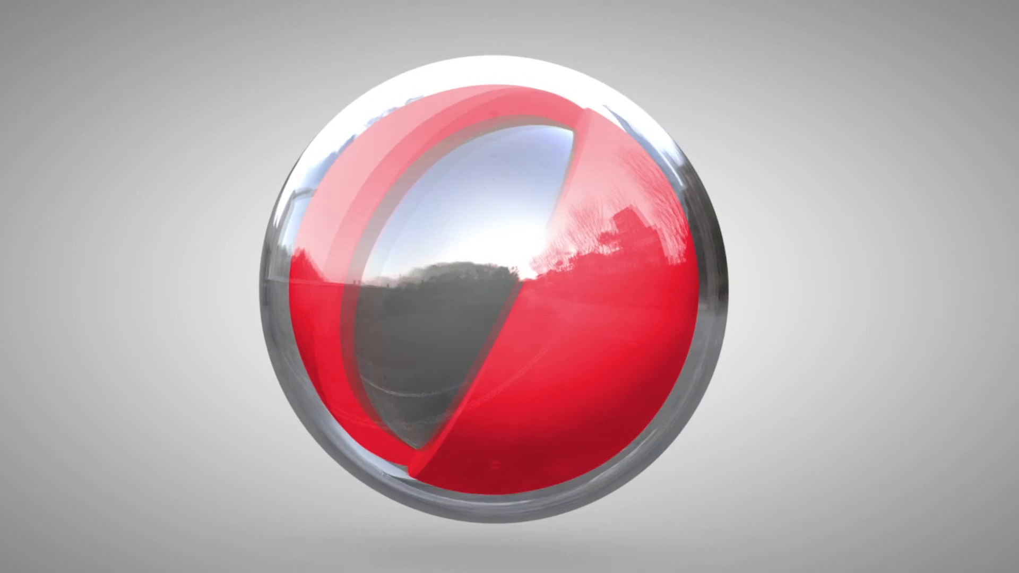